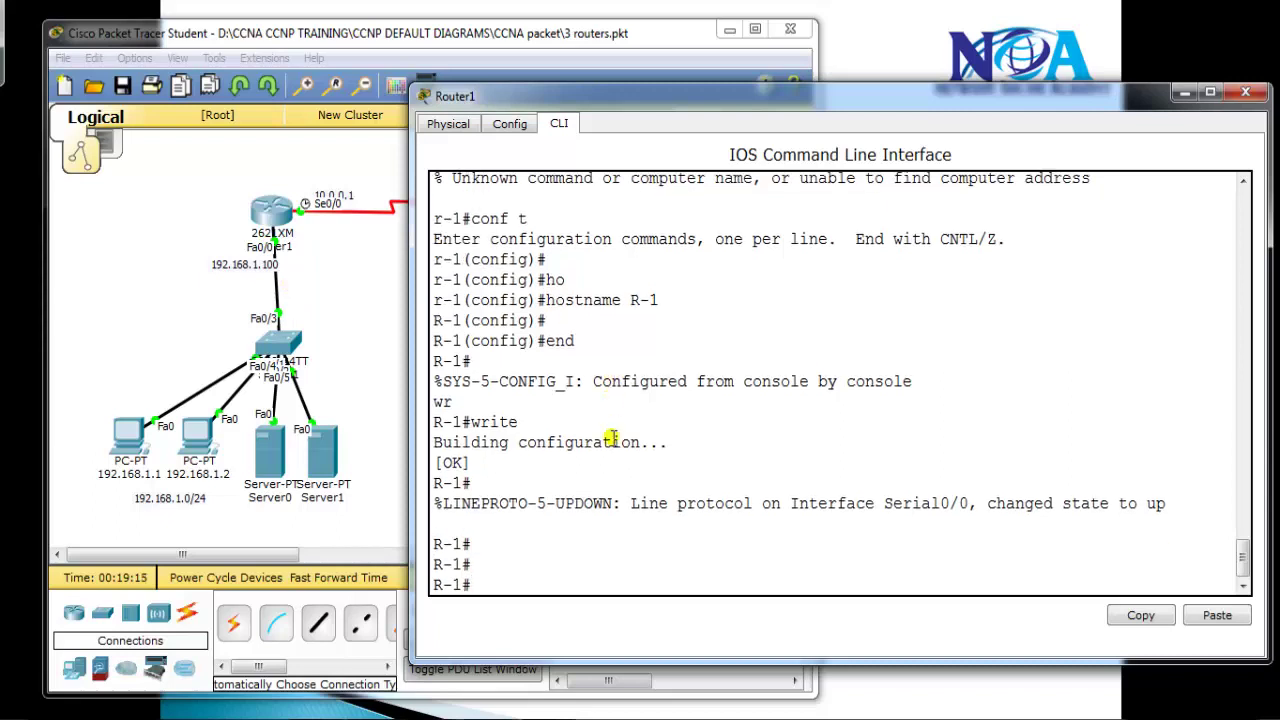
Clear the mistyped command on R-1, then exit privileged and user modes to end the console session
text(ccn)
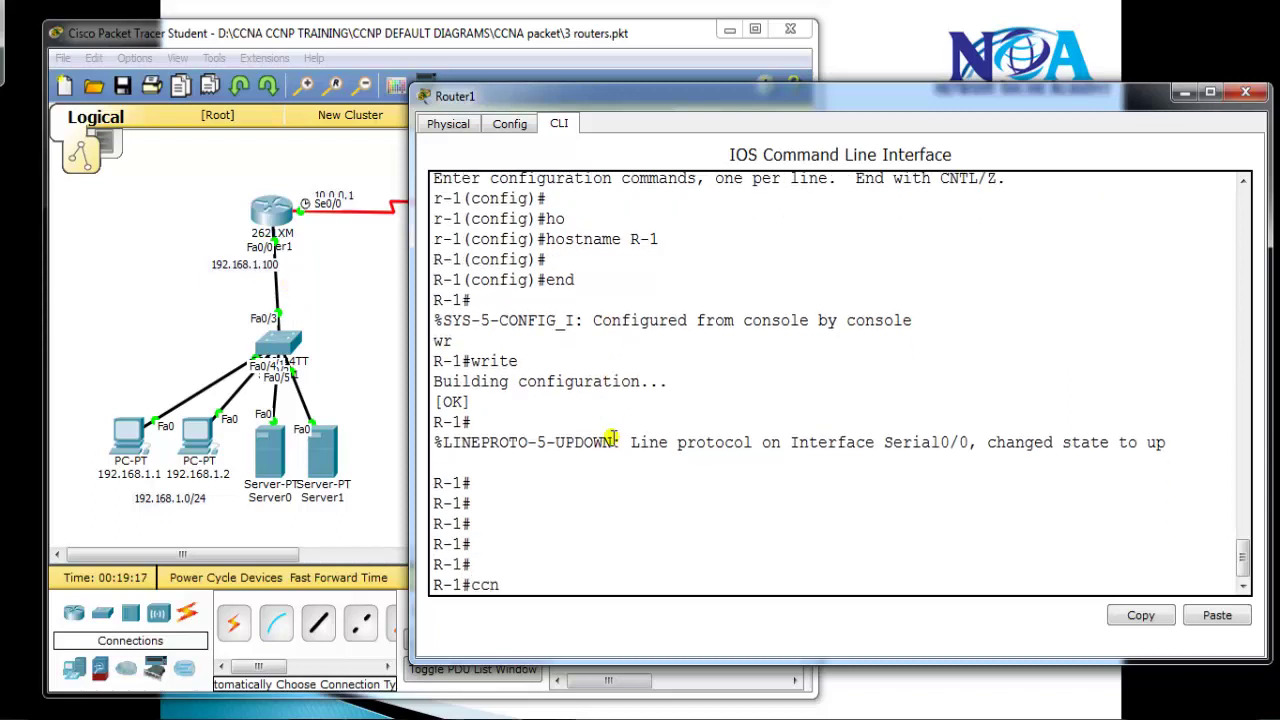
key(Return)
text(exit)
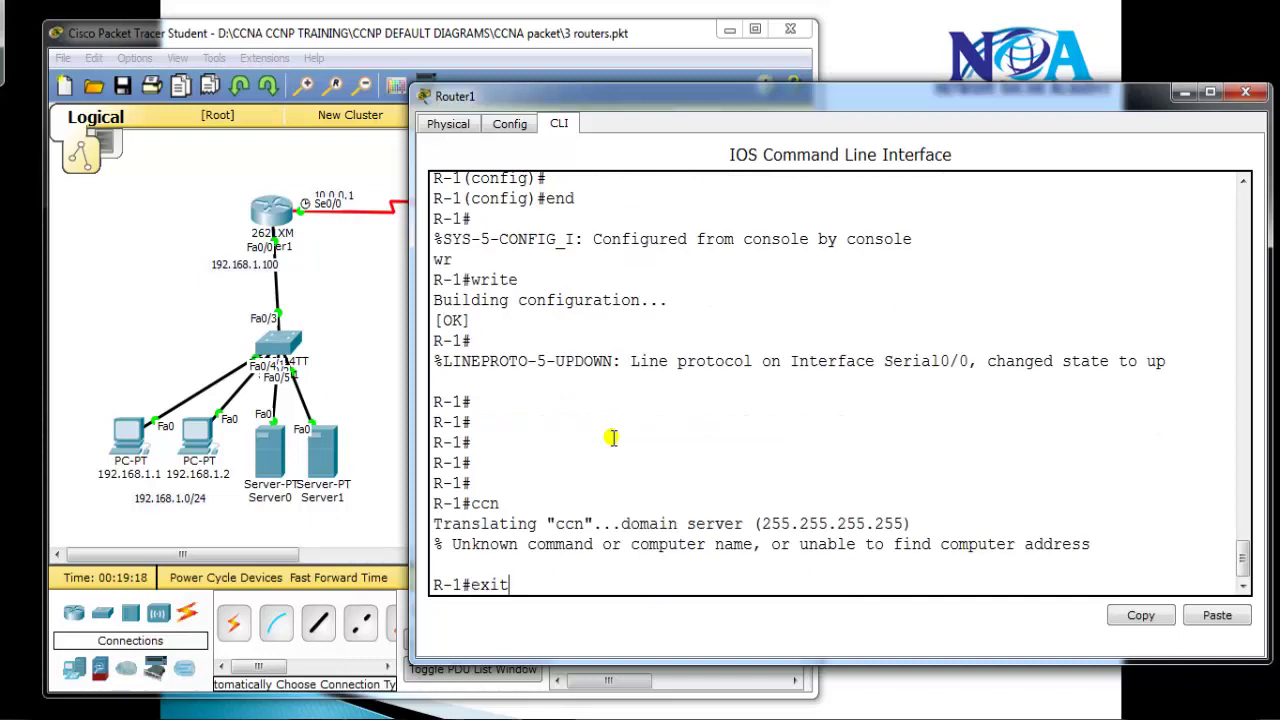
key(Return)
key(Return)
key(Return)
key(Return)
key(Return)
key(Return)
text(exit)
key(Return)
key(Return)
key(Return)
key(Return)
text(exit)
key(Return)
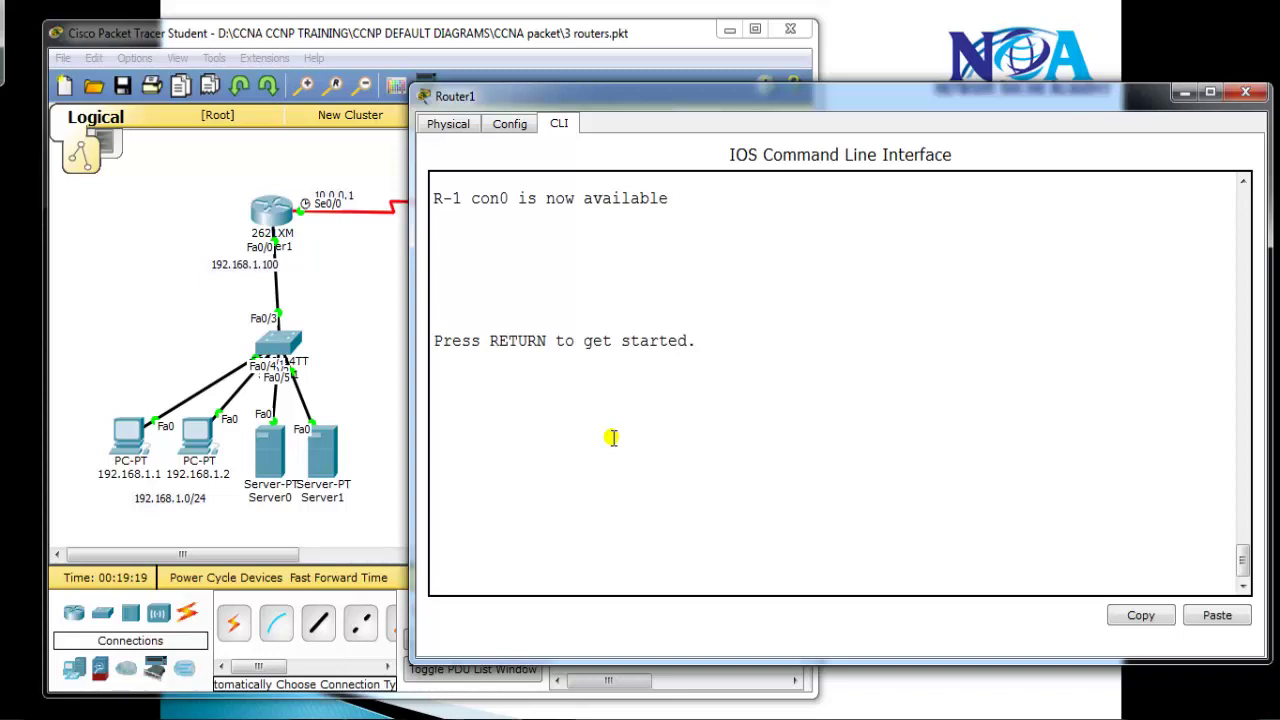
Start a new R-1 console session, enter global configuration and open console line 0
key(Return)
key(Return)
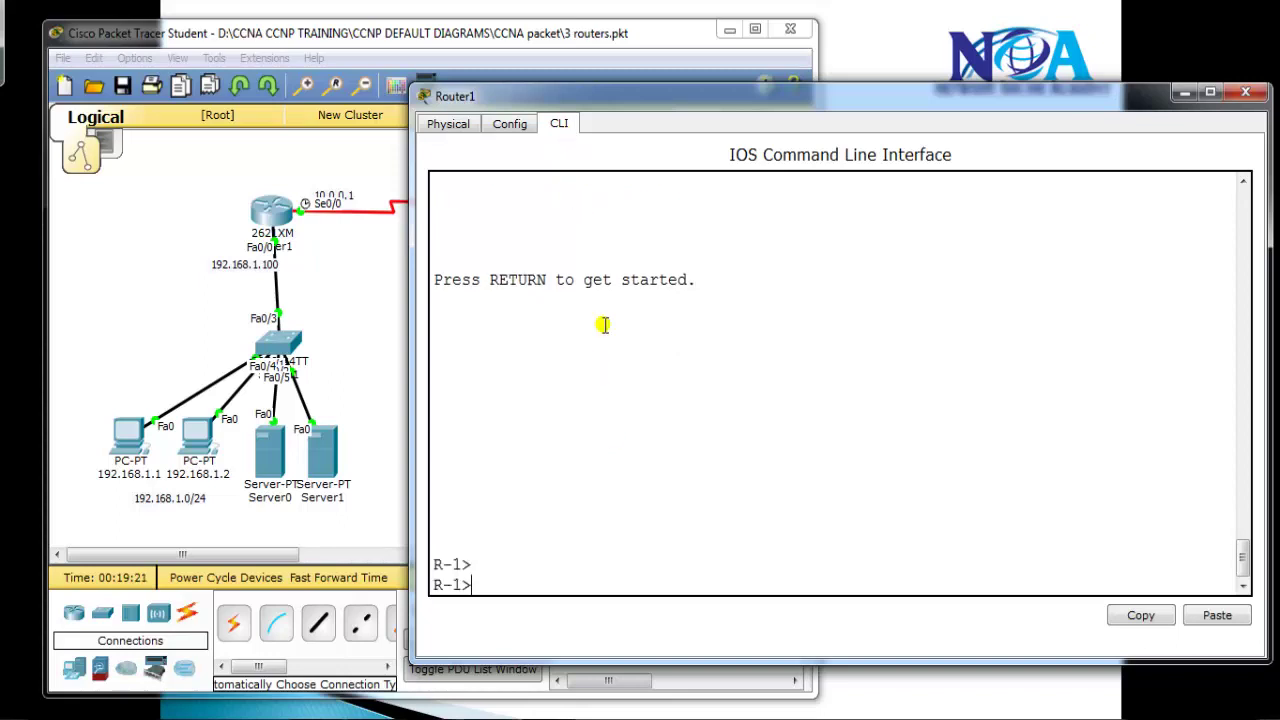
text(en)
key(Tab)
key(Return)
text(conf t)
key(Return)
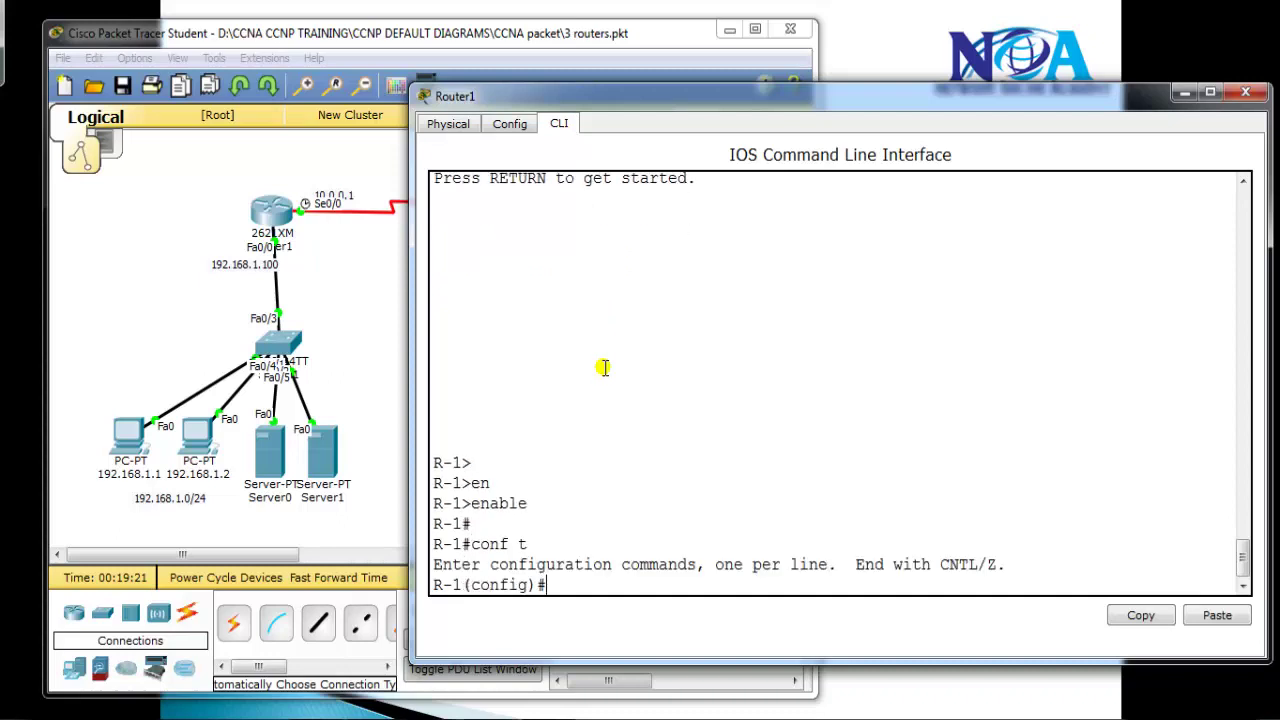
text(line v)
text(on 0)
key(Return)
Give console line 0 a password and require login
text(password cisco)
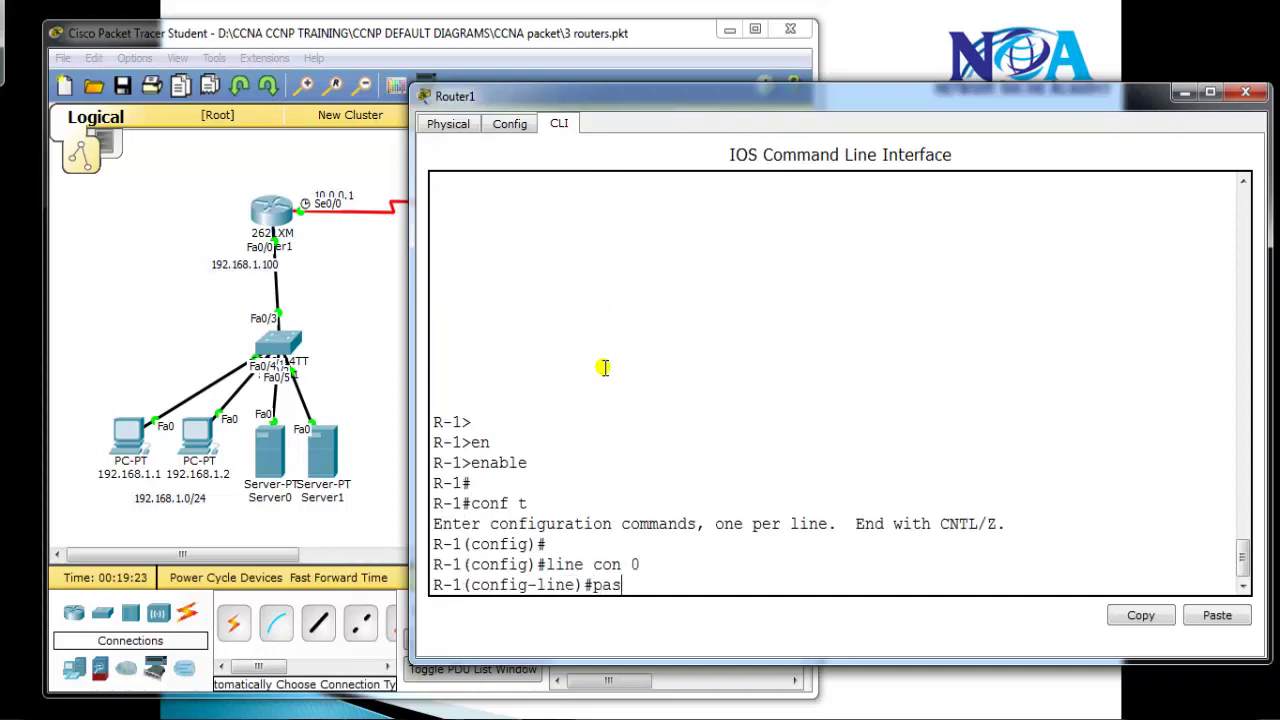
key(Tab)
text(cisco)
key(Return)
text(login)
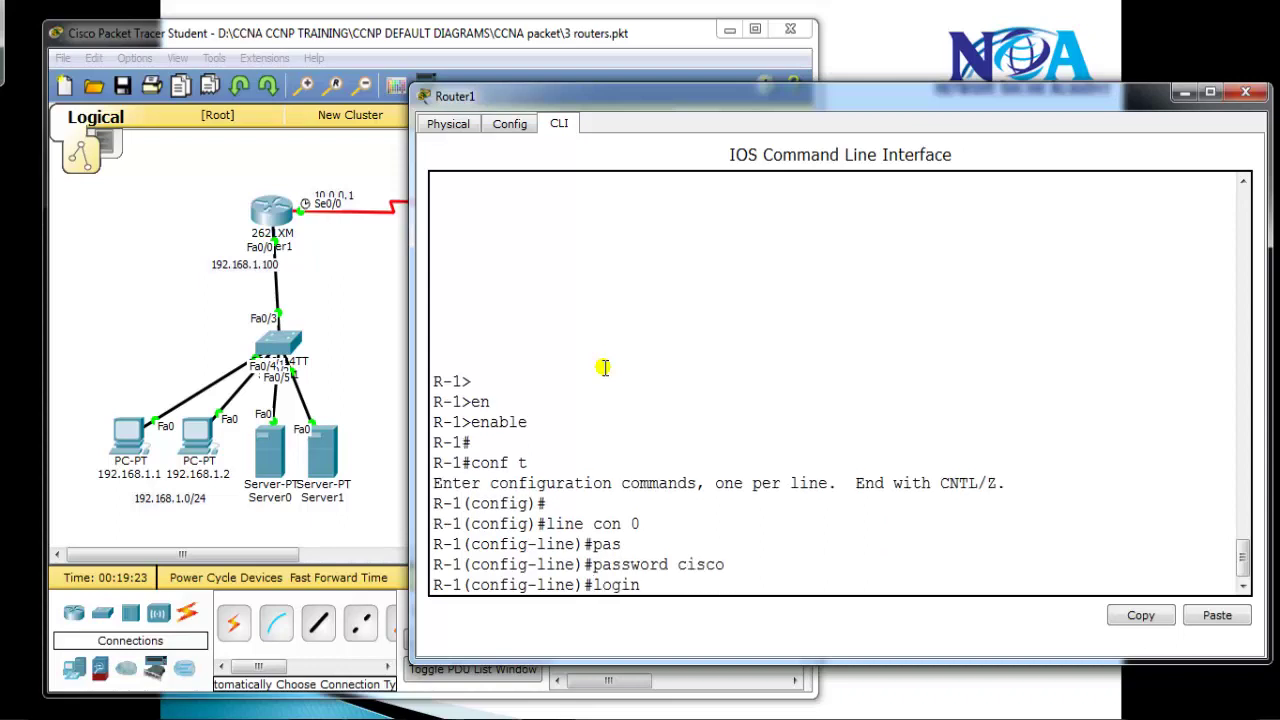
key(Return)
Leave line and configuration modes, correcting the mistyped exit command
text(exit)
key(Return)
text(exti)
key(Return)
key(Return)
text(exti)
key(BackSpace)
key(BackSpace)
text(it)
key(Return)
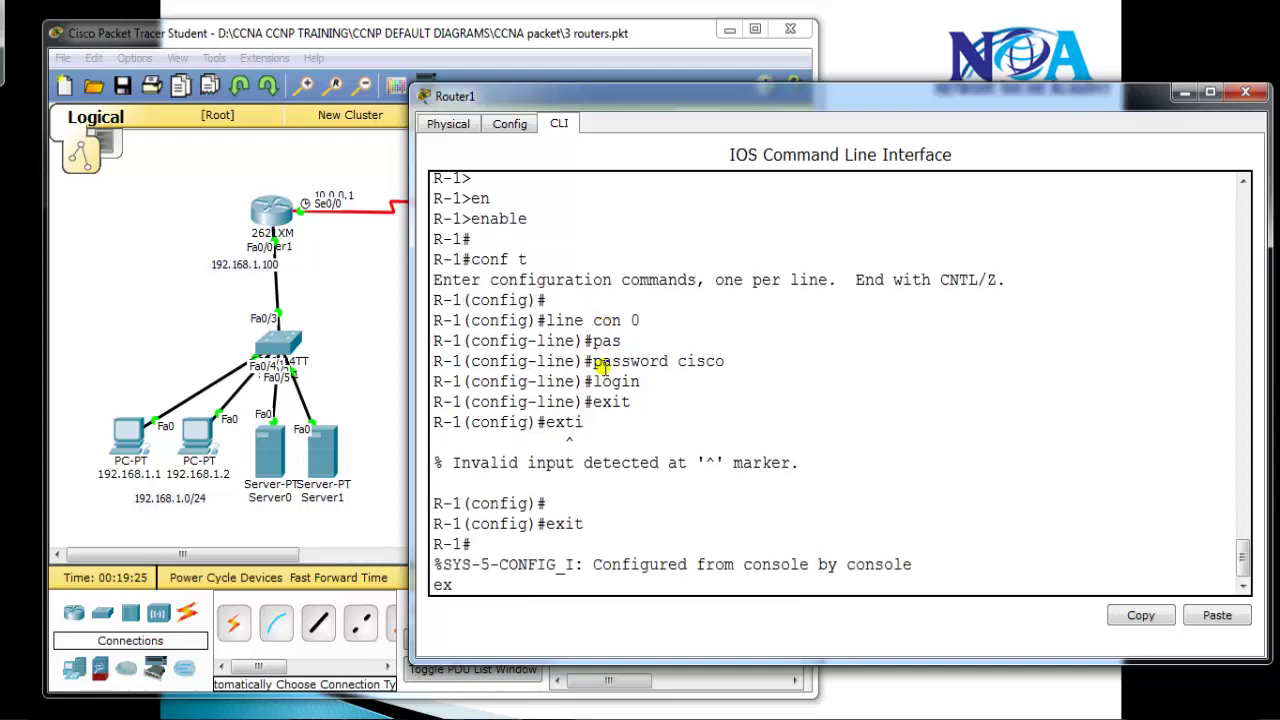
text(exit)
key(Return)
key(Return)
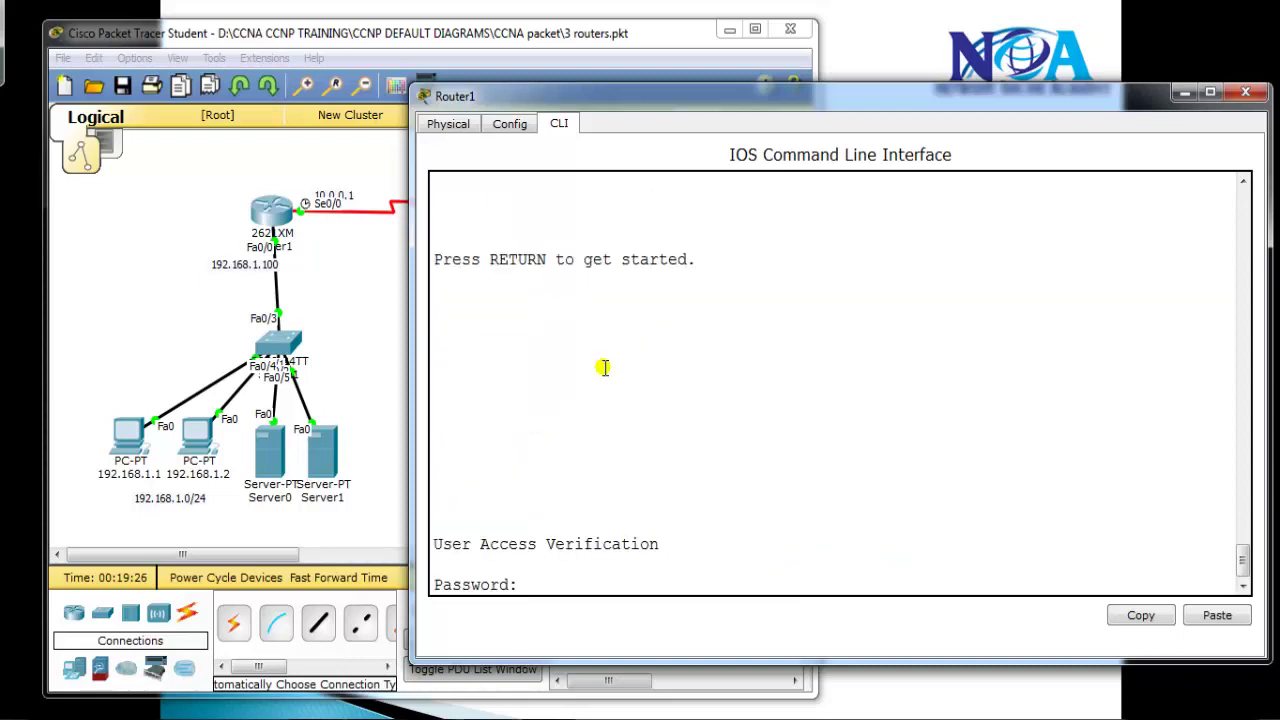
Log in with the console password and enter privileged mode on R-1
key(Return)
key(Return)
key(Return)
text(en)
key(Return)
text(enable)
key(Return)
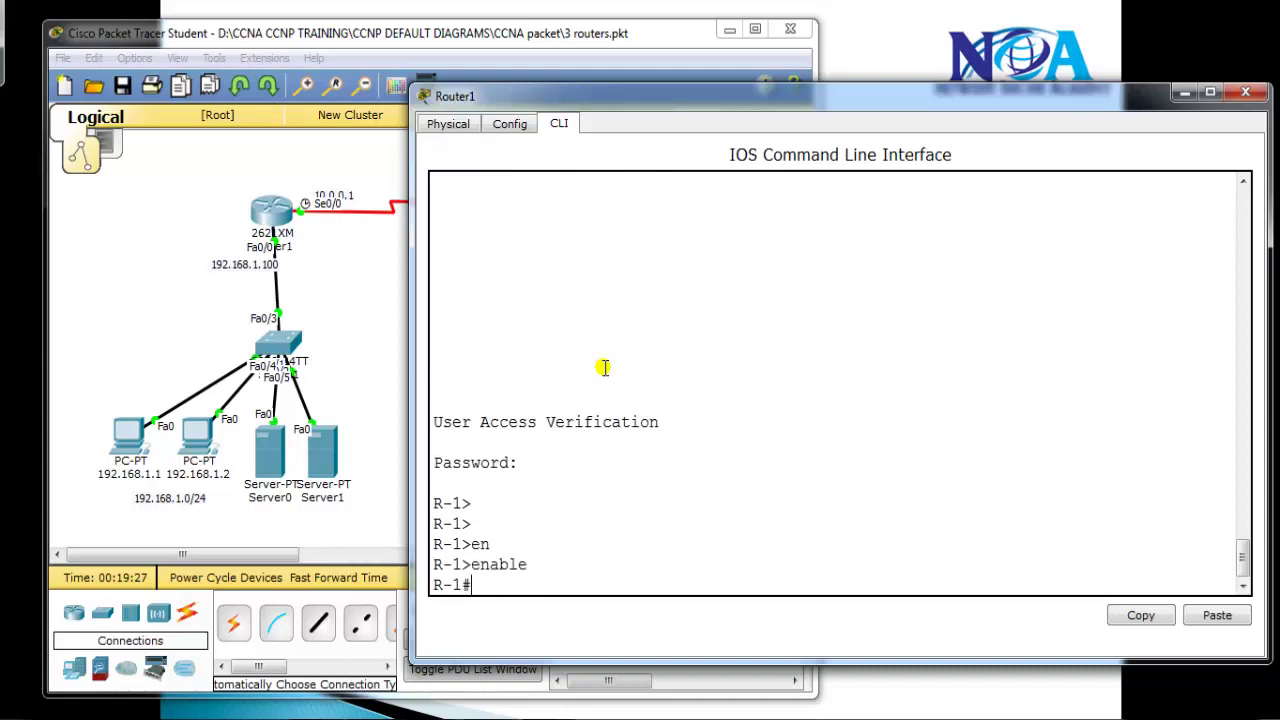
key(Return)
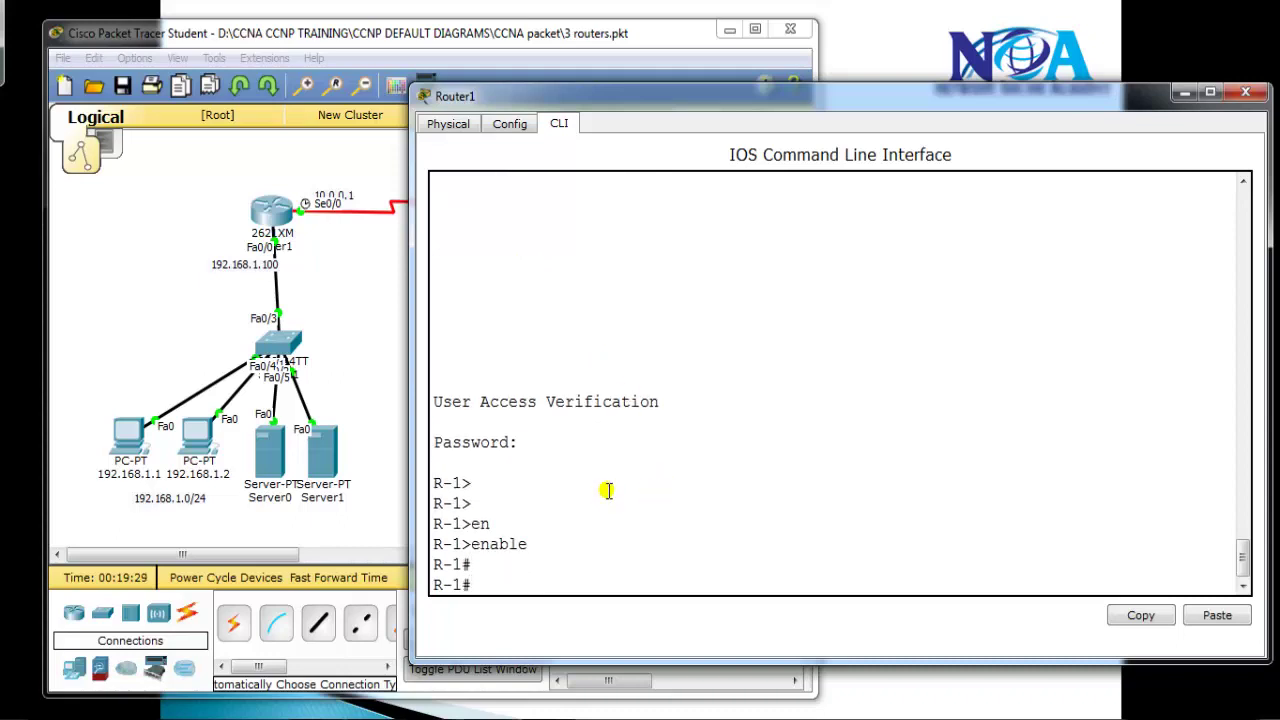
Remove the login requirement from console line 0 with no login
text(conf t)
key(Return)
text(line)
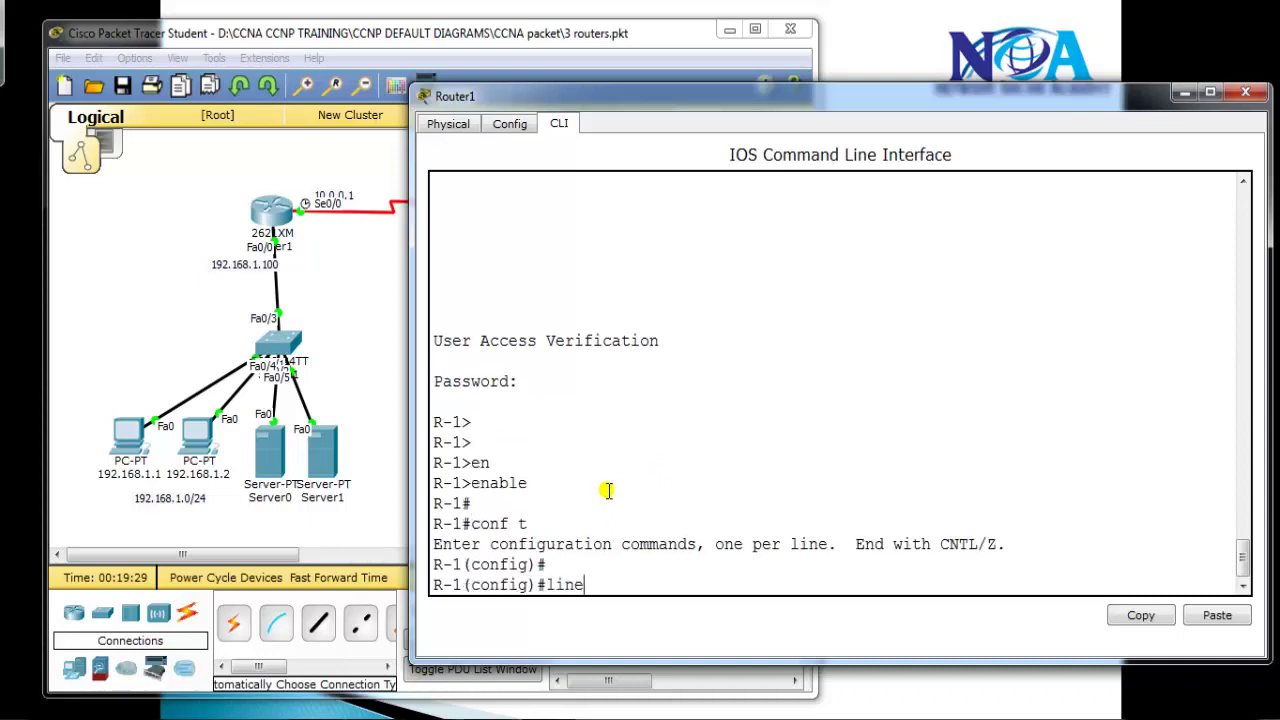
text( con 0)
key(Return)
text(no login)
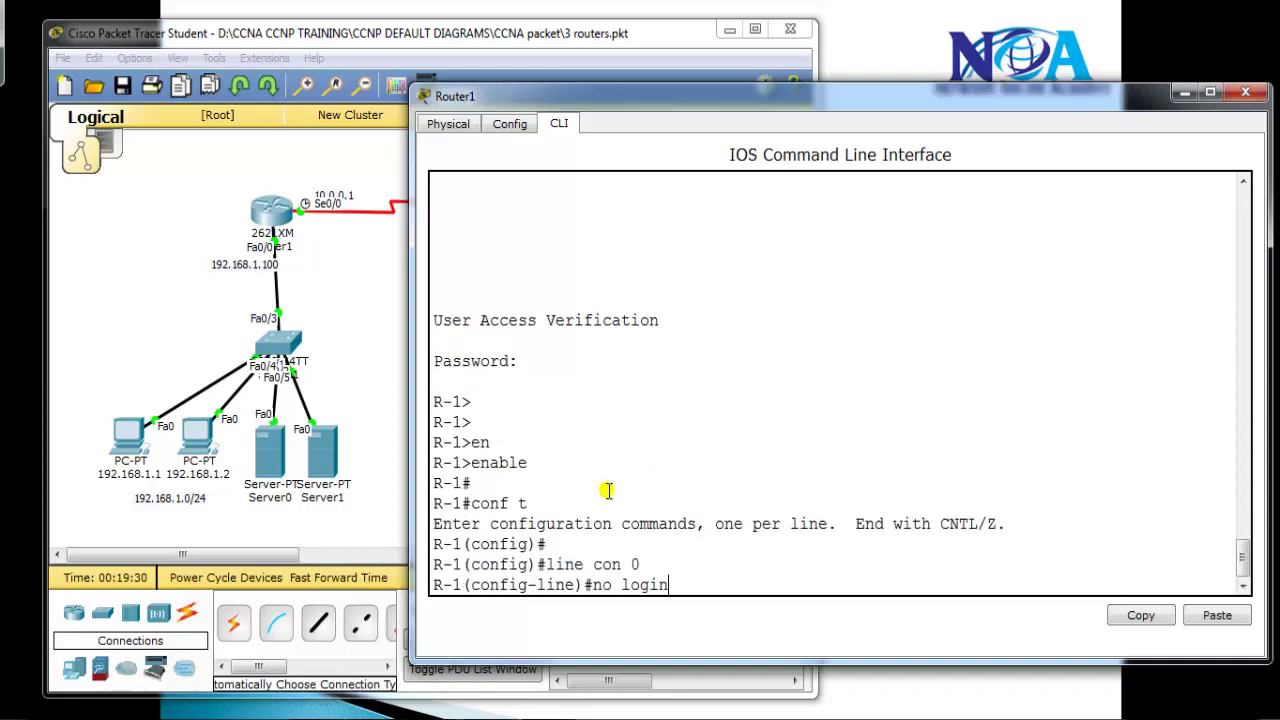
key(Return)
End configuration, log out and reconnect without a password, then bring the topology window forward
text(exit)
key(Return)
key(Return)
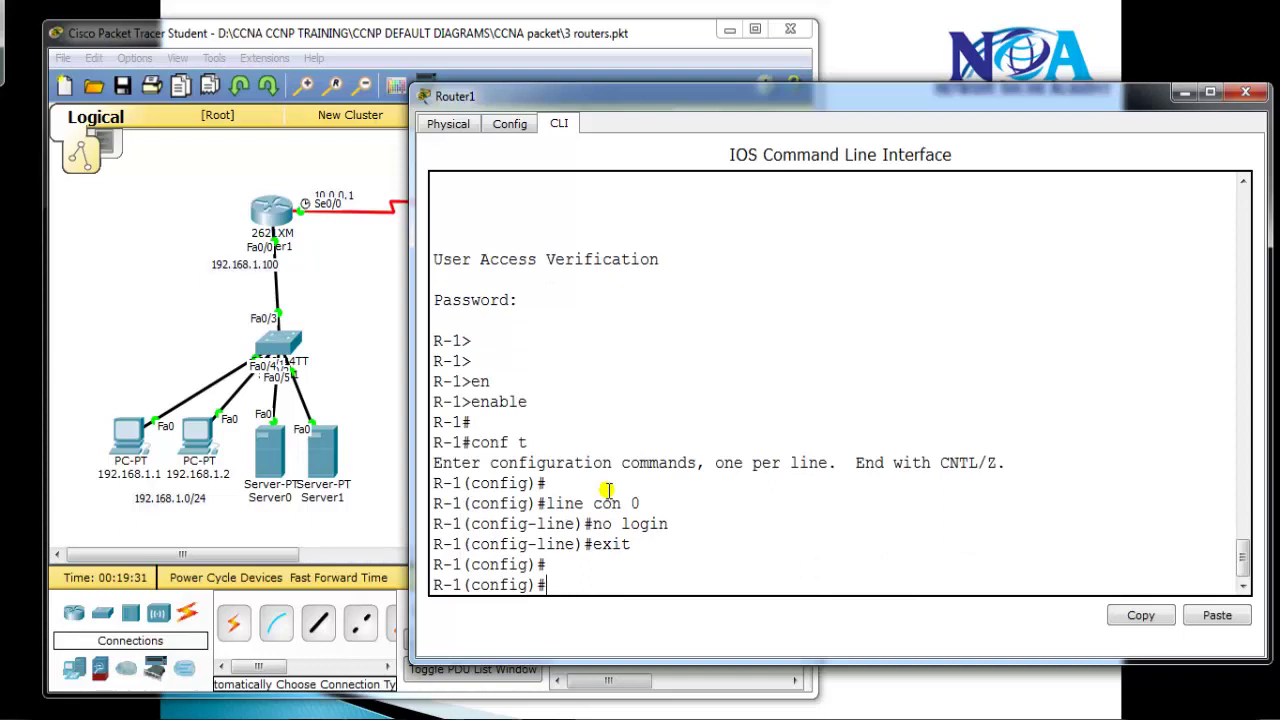
text(end)
key(Return)
text(exit)
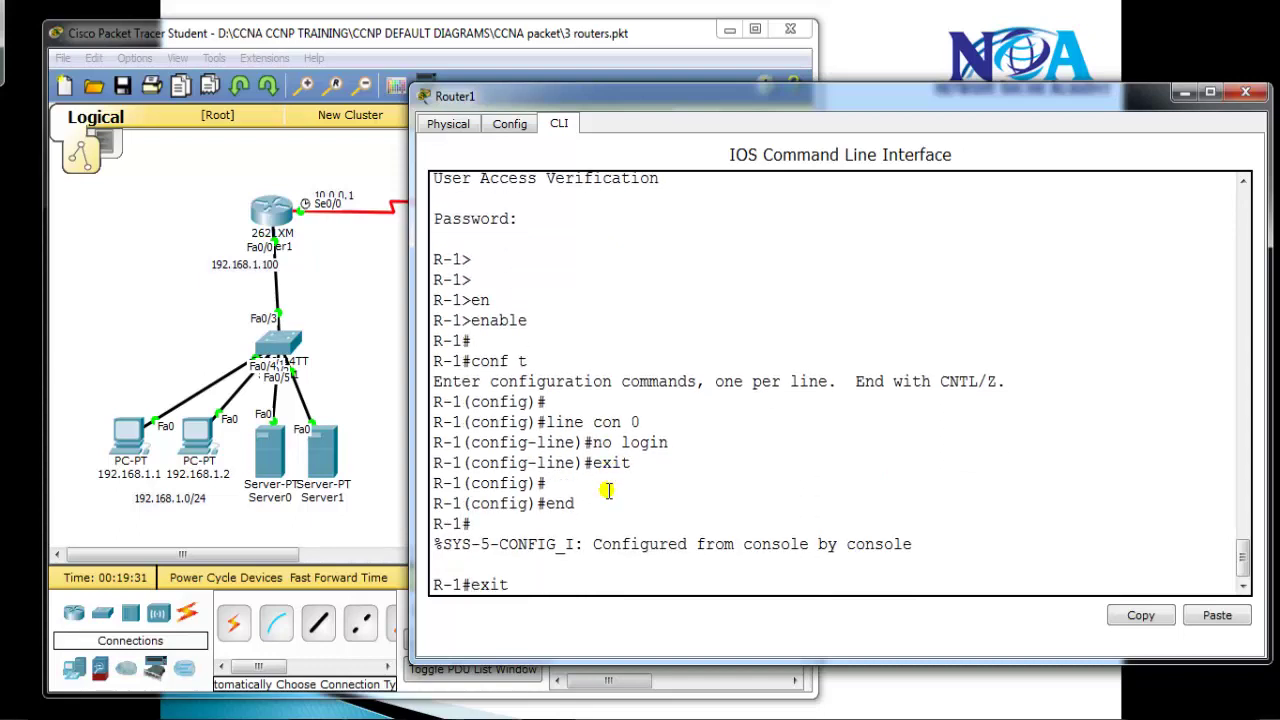
key(Return)
key(Return)
key(Return)
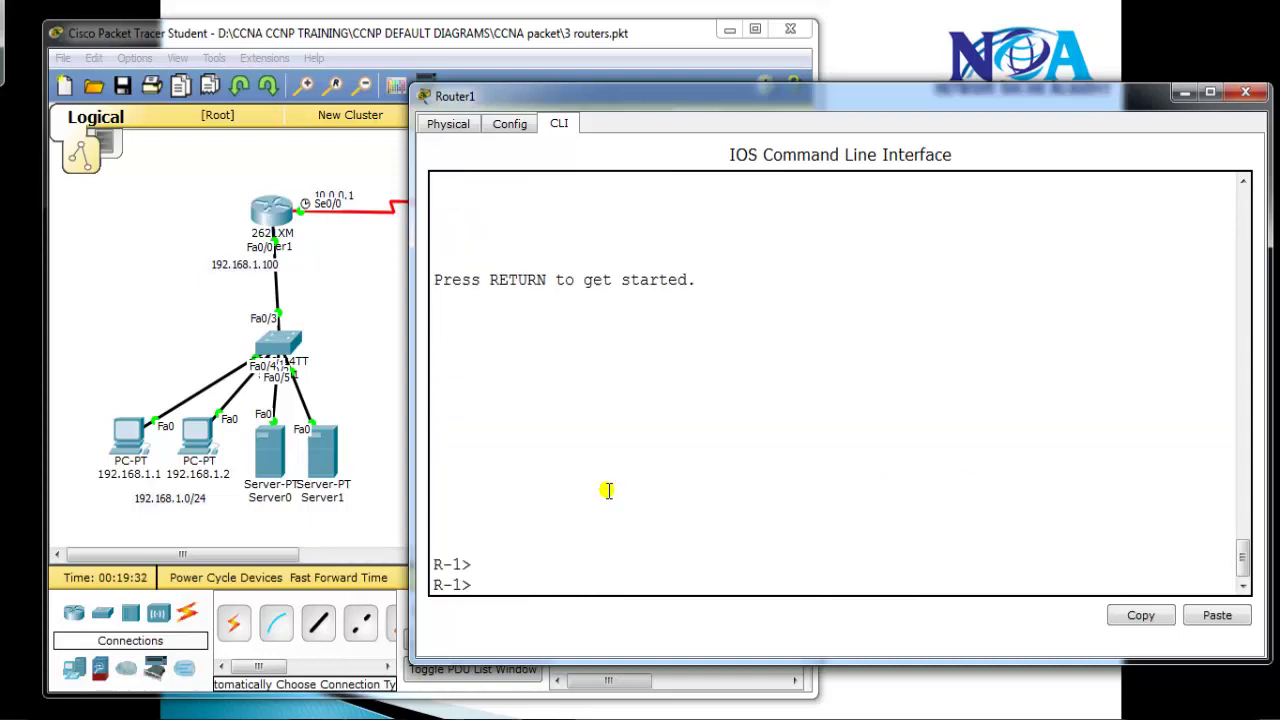
text(exit)
key(Return)
key(Return)
key(Return)
key(Return)
key(Return)
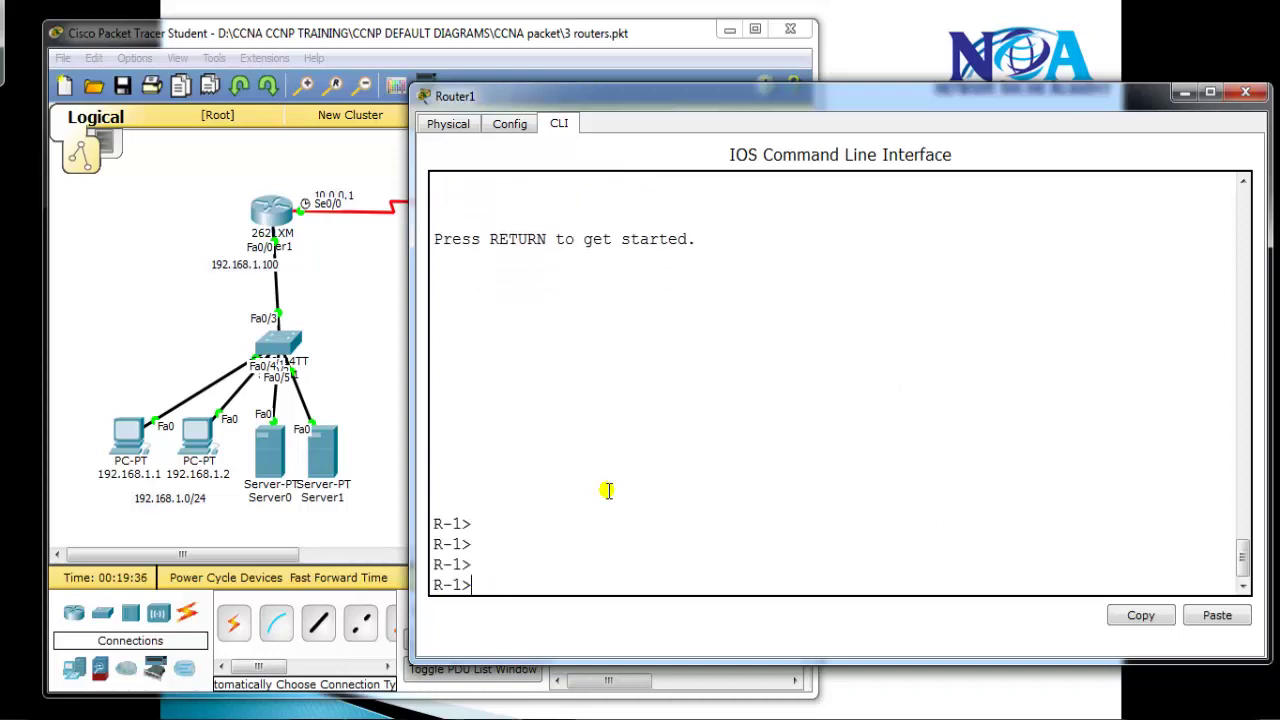
click(133, 420)
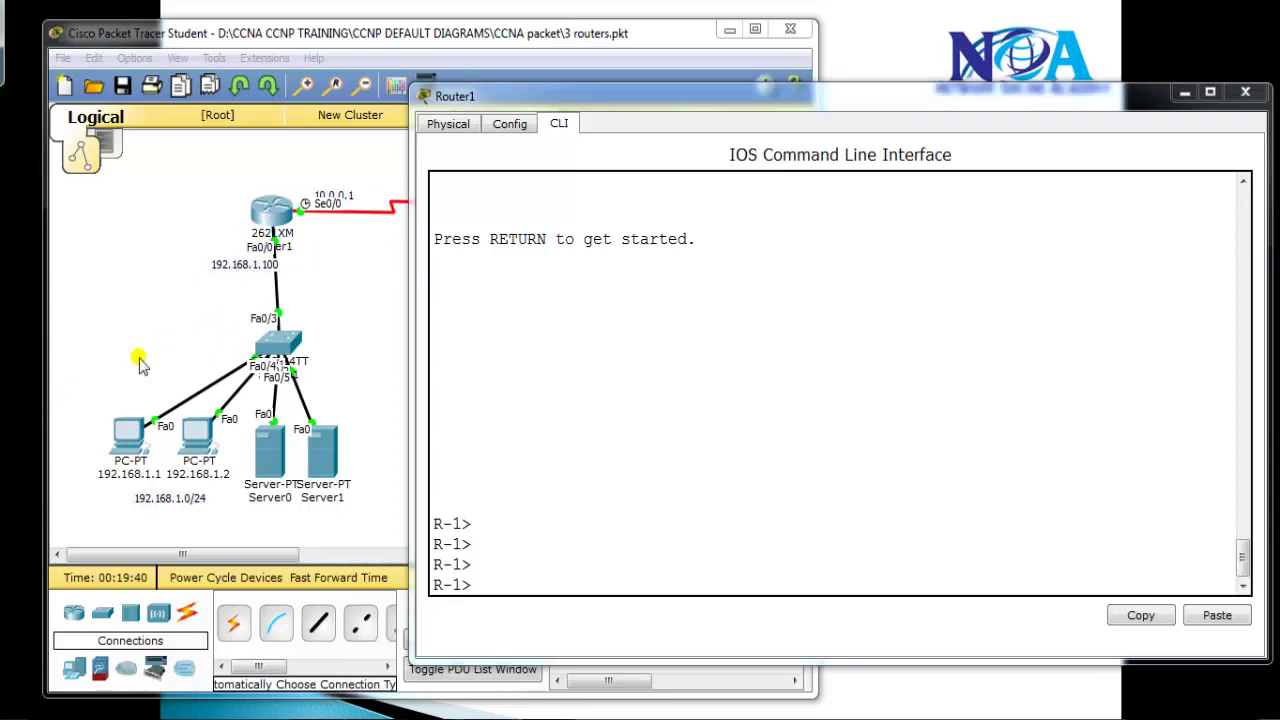
click(140, 368)
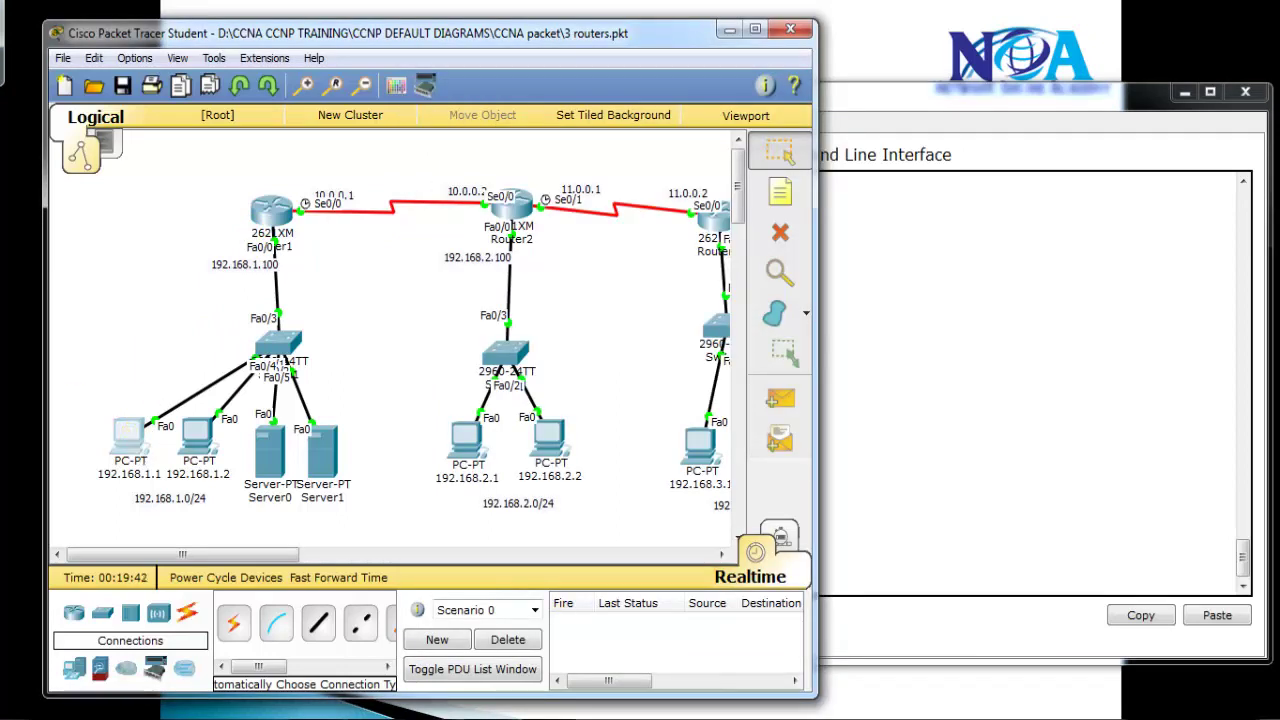
Bring PC 192.168.1.1's command prompt forward and end its old telnet session
click(463, 707)
click(600, 632)
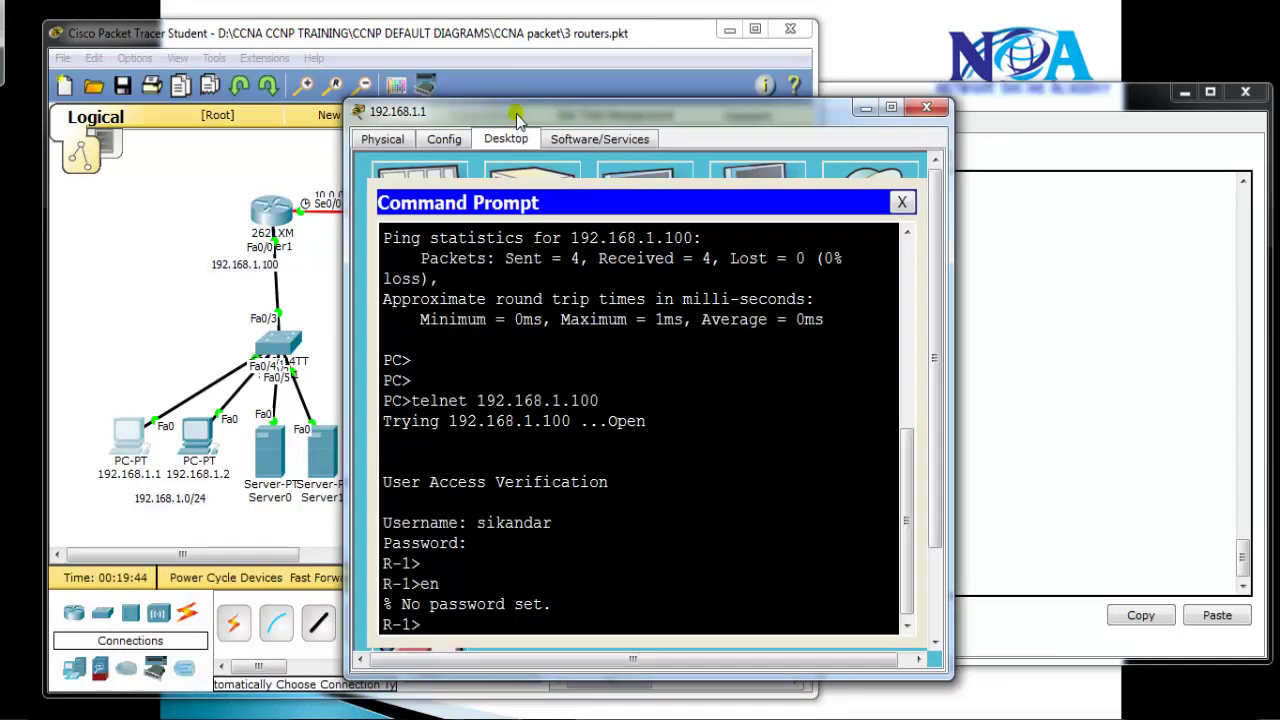
drag(505, 28, 713, 118)
drag(620, 625, 710, 350)
key(ctrl+c)
key(Return)
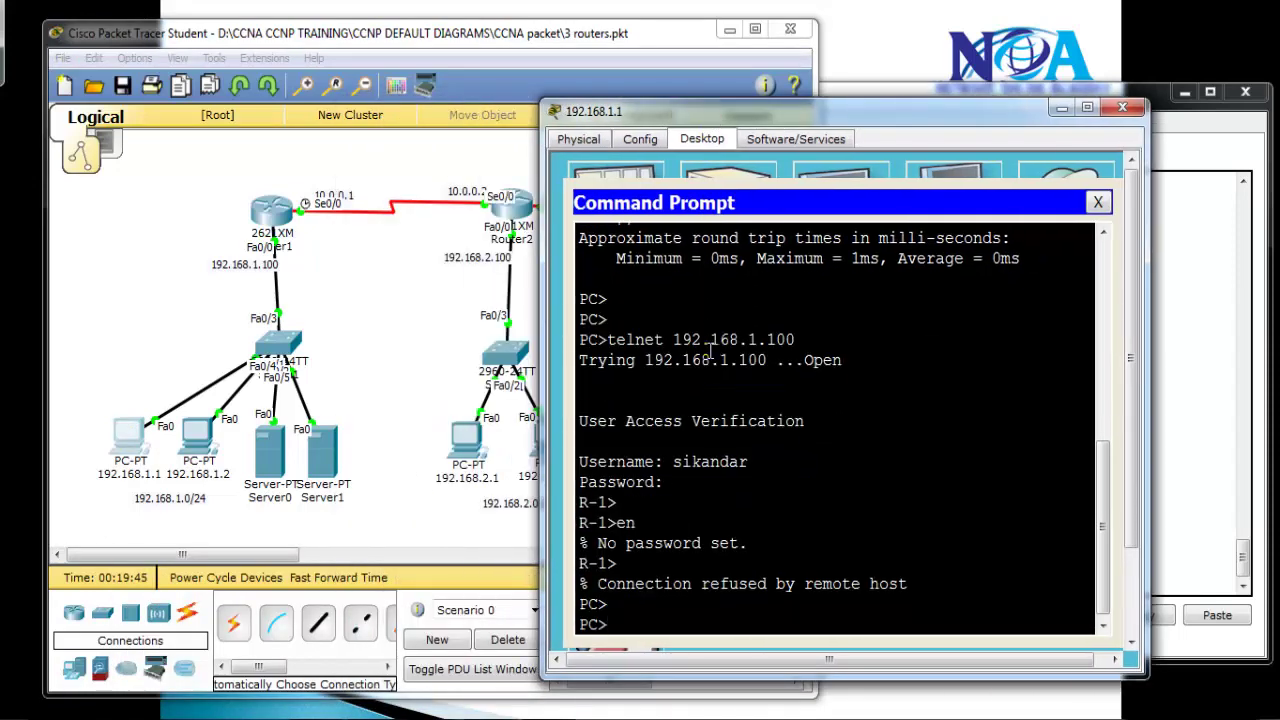
key(Return)
Ping 192.168.1.100, stop it, then telnet to 192.168.1.100
text(PING)
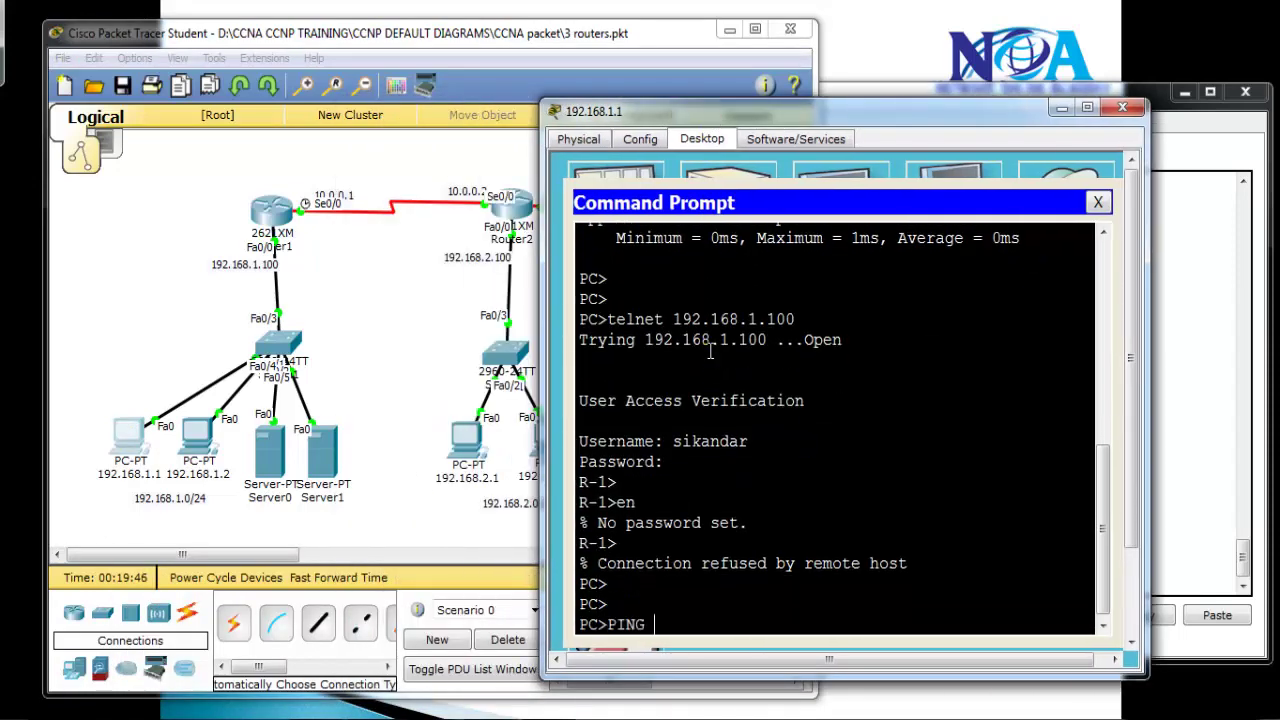
text( 192.168.1.100)
key(Return)
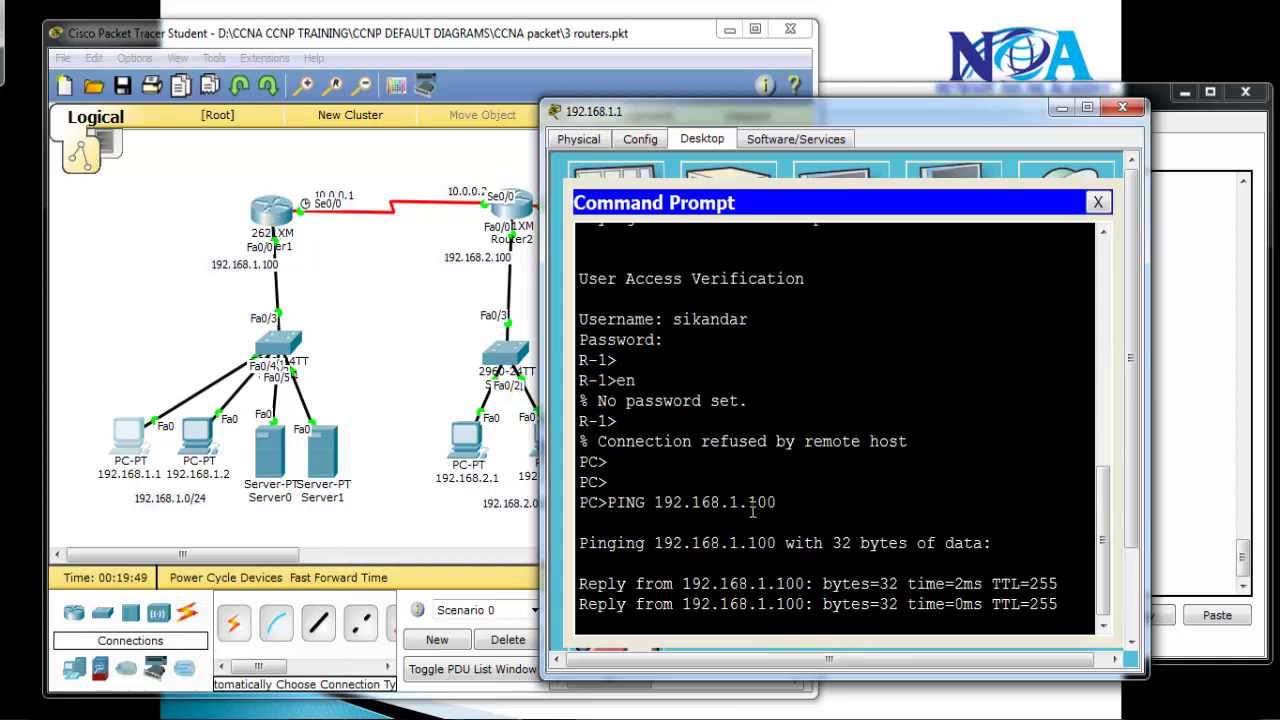
key(ctrl+c)
text(te)
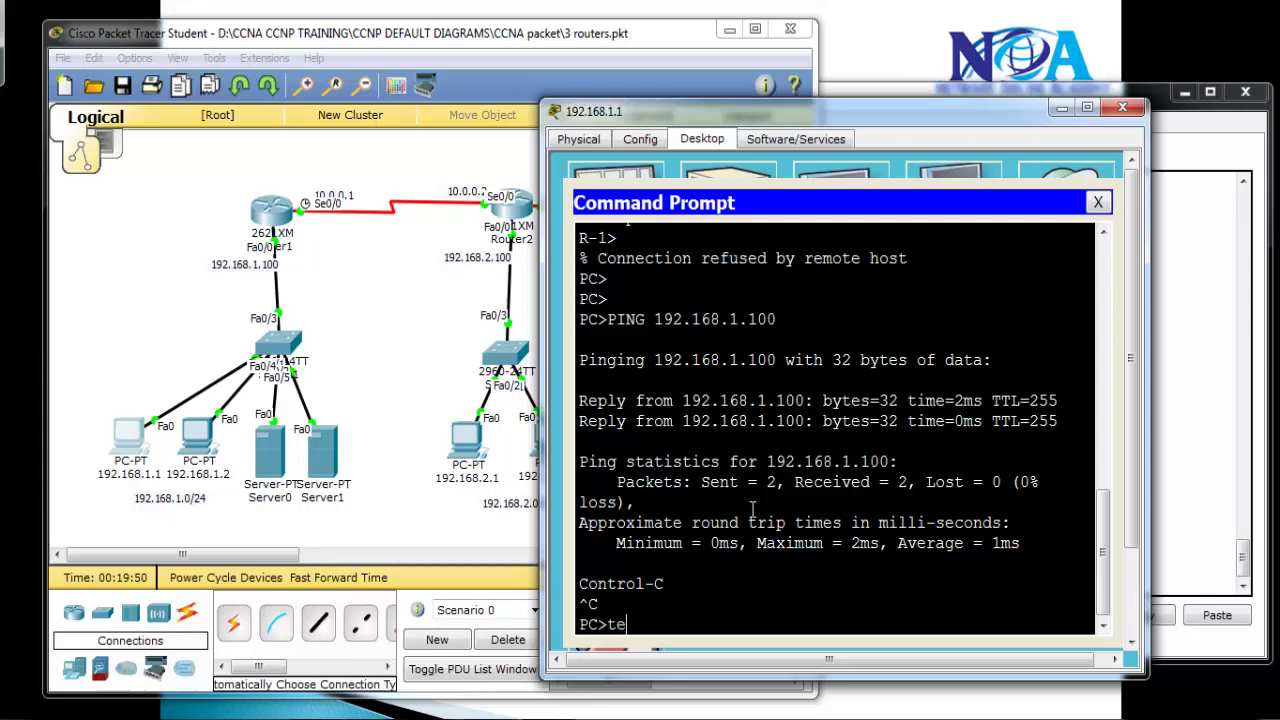
text(lnet 192.168.1.100)
key(Return)
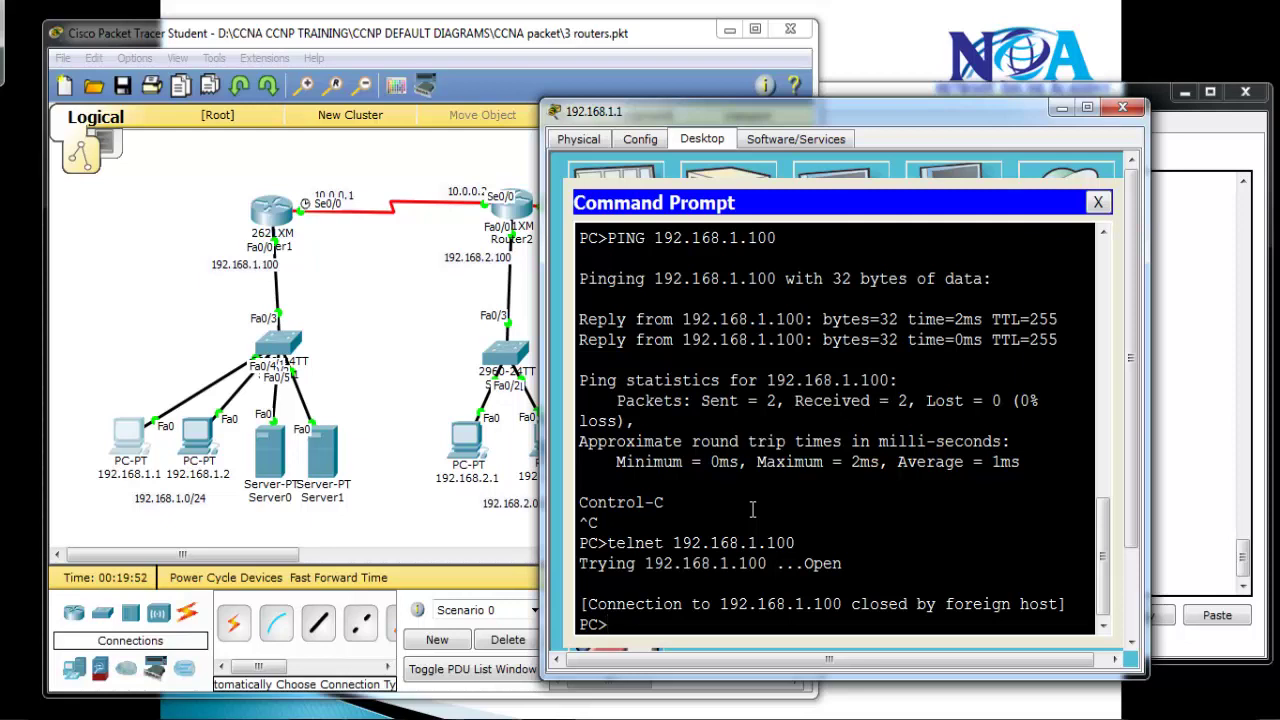
mouse_move(283, 252)
mouse_down()
mouse_move(290, 232)
mouse_move(258, 262)
mouse_move(292, 244)
mouse_up()
mouse_move(165, 372)
mouse_down()
mouse_move(243, 300)
mouse_move(245, 266)
mouse_move(238, 285)
mouse_move(255, 285)
mouse_up()
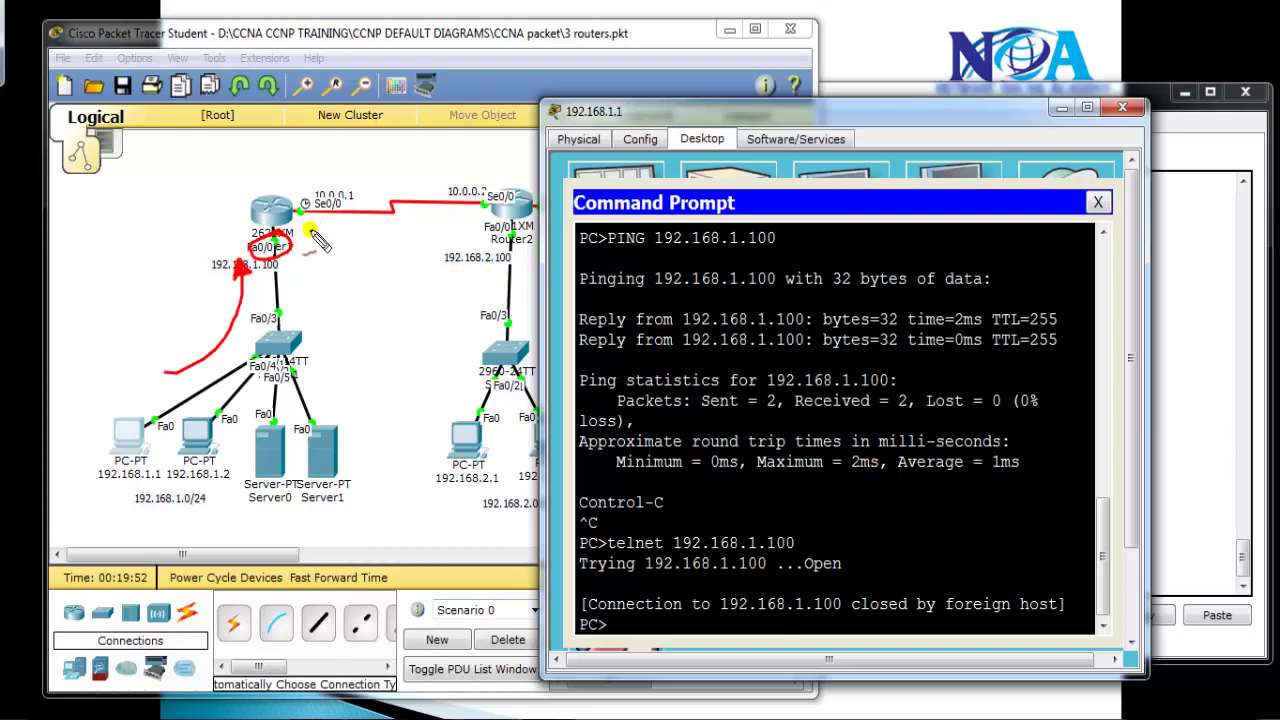
drag(203, 278, 305, 274)
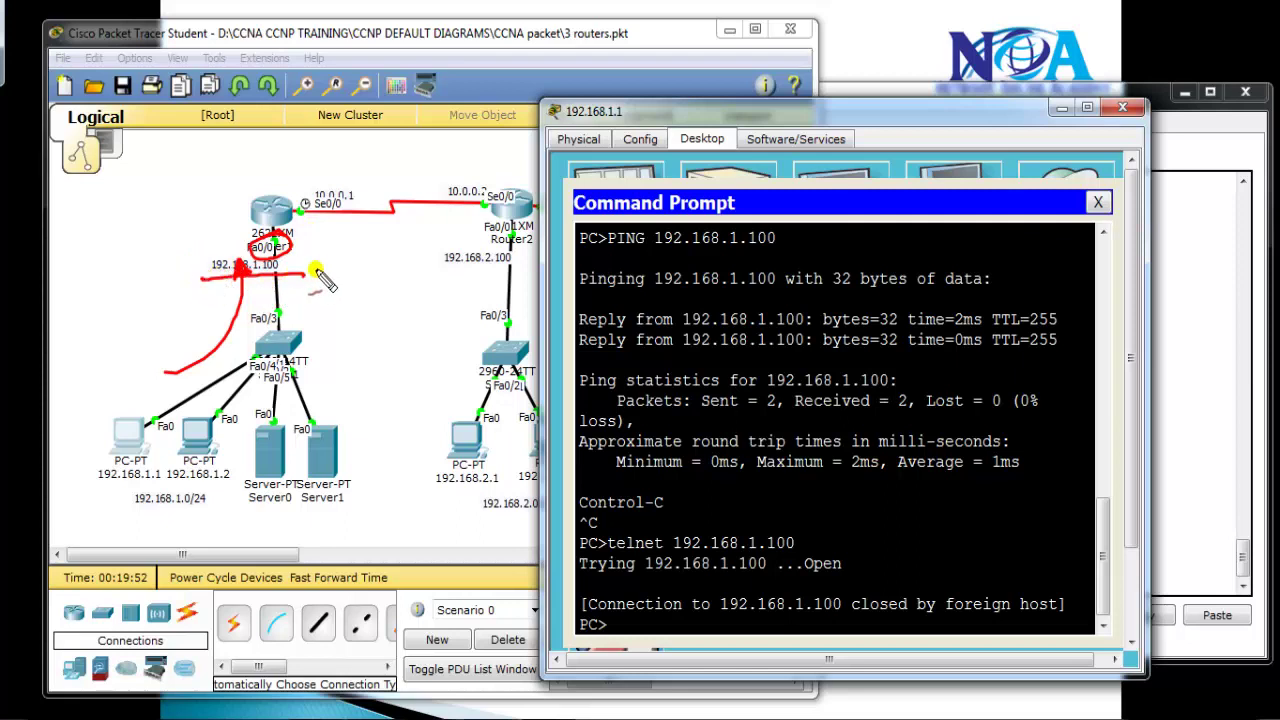
drag(297, 238, 322, 262)
drag(314, 248, 362, 276)
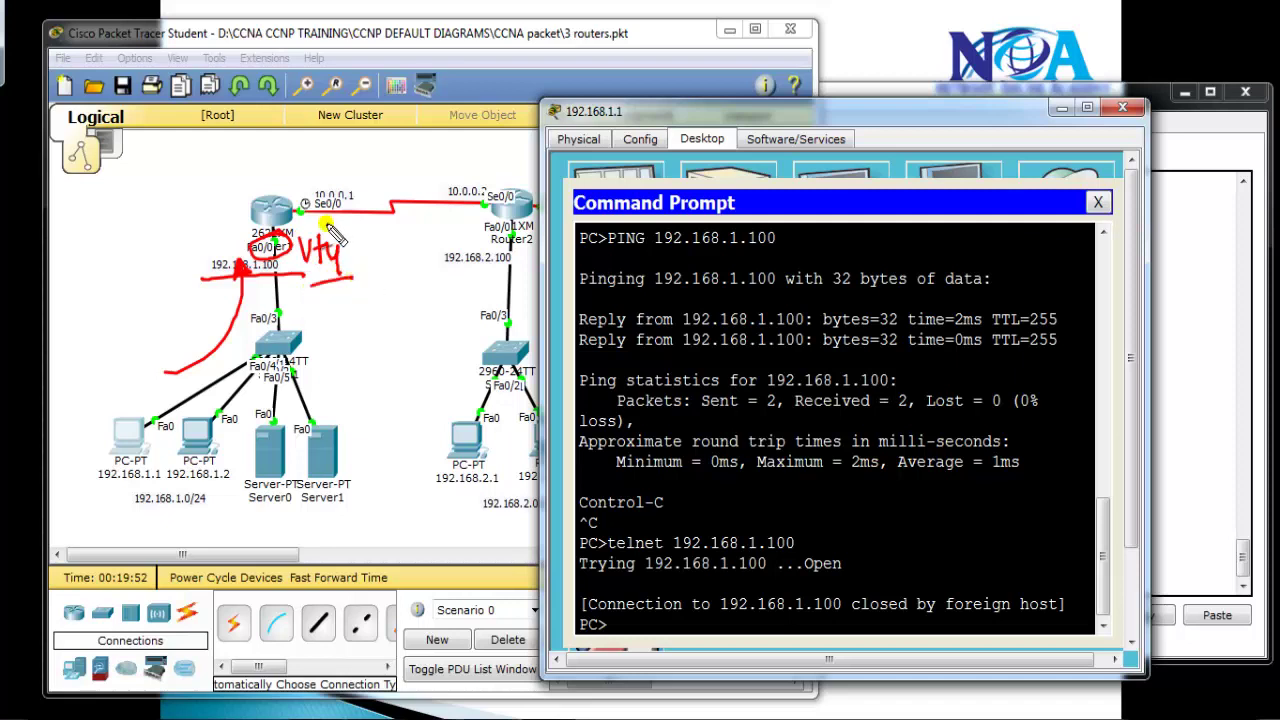
key(Escape)
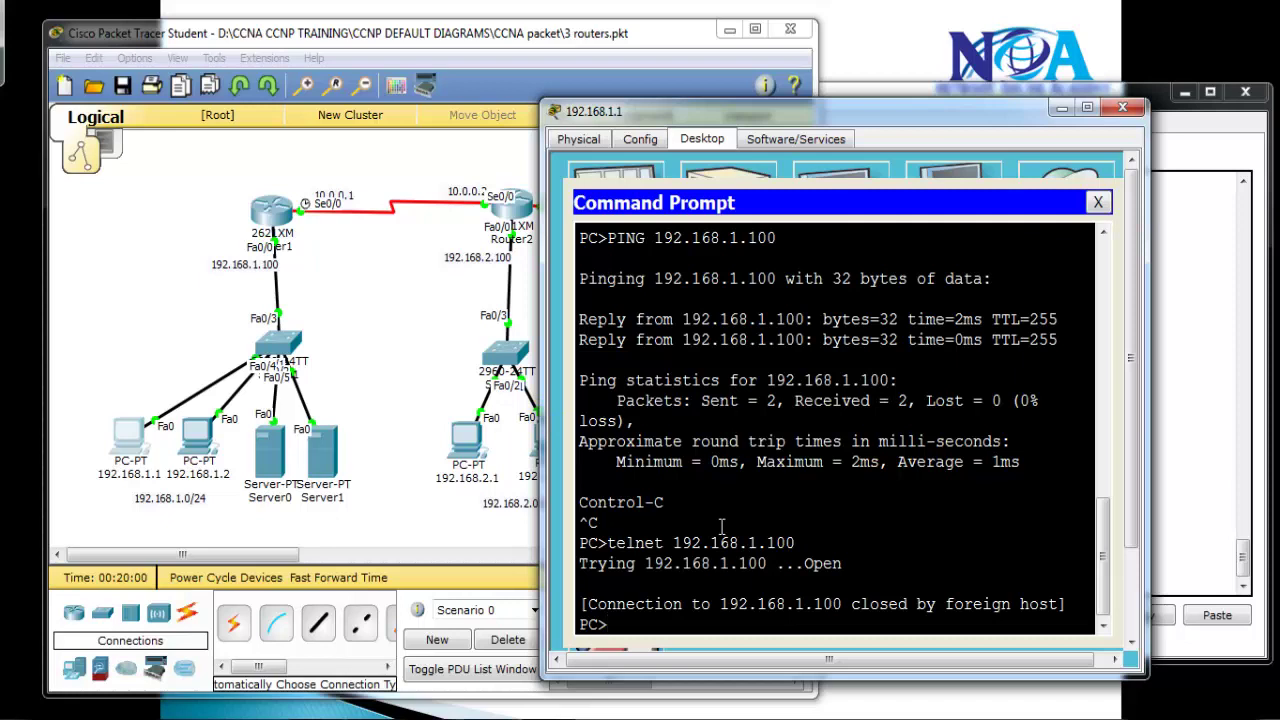
key(Return)
key(Return)
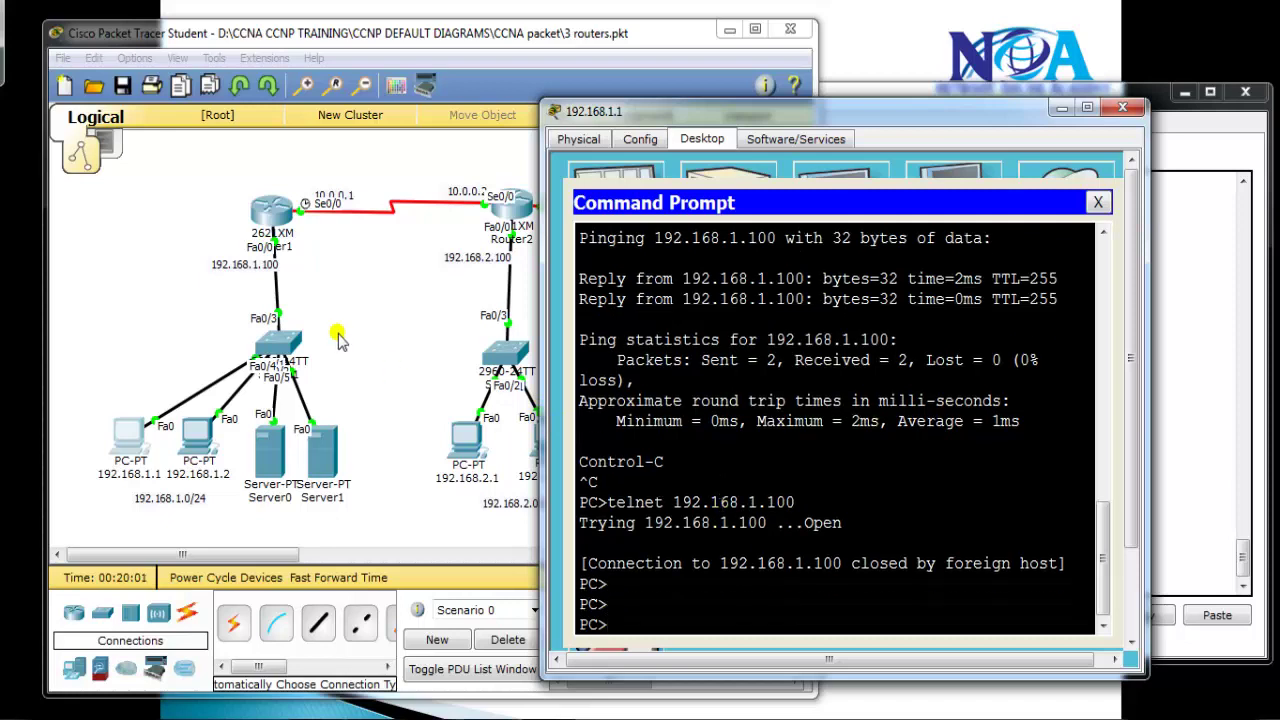
In Router1's CLI, enter privileged and global configuration mode
click(274, 212)
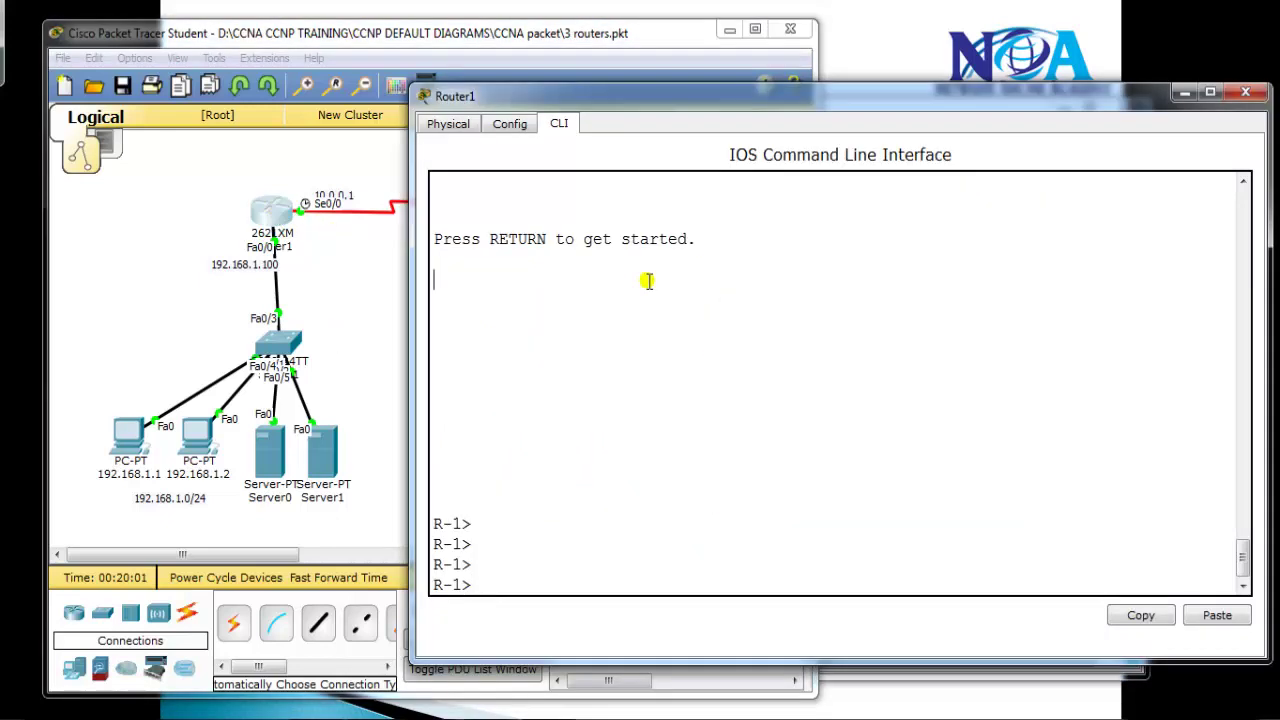
text(en)
key(Tab)
key(Return)
text(conf t)
key(Return)
Set no login on VTY lines 0 4 and leave line configuration
text(line )
text(vtyu)
text( 0 4)
key(Return)
text(no login)
key(Return)
text(exit)
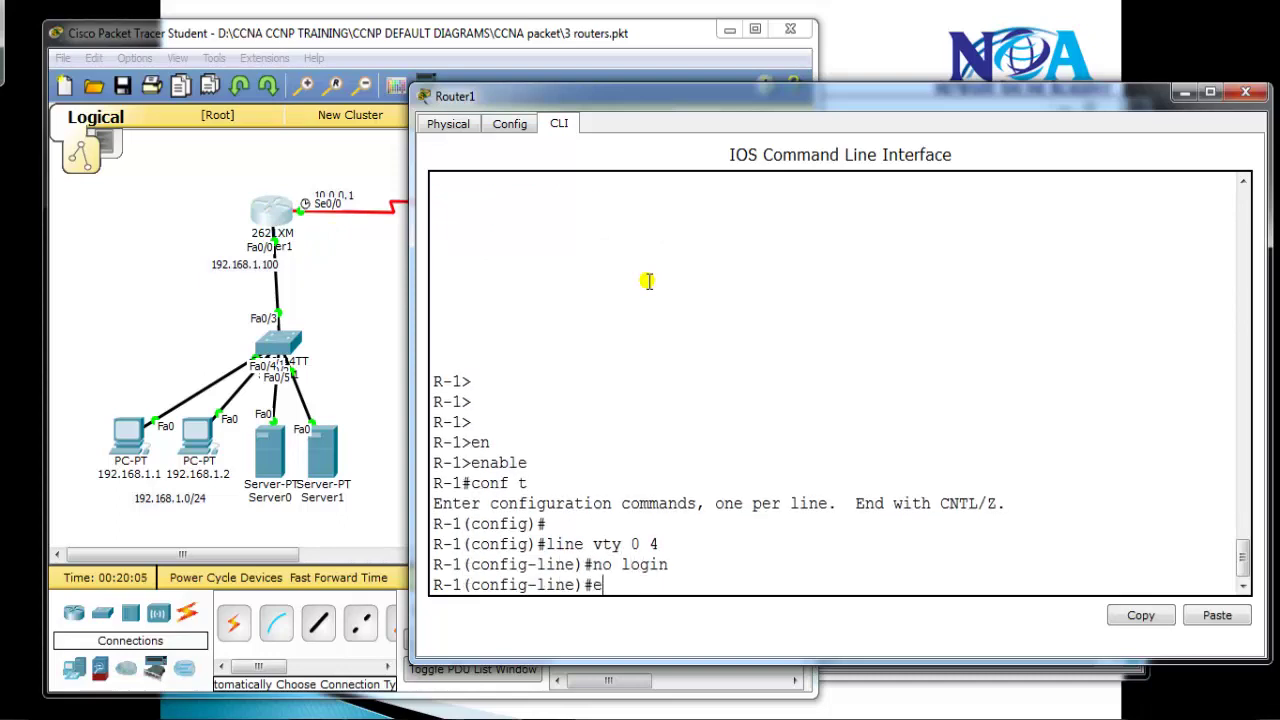
key(Return)
key(Return)
text(e)
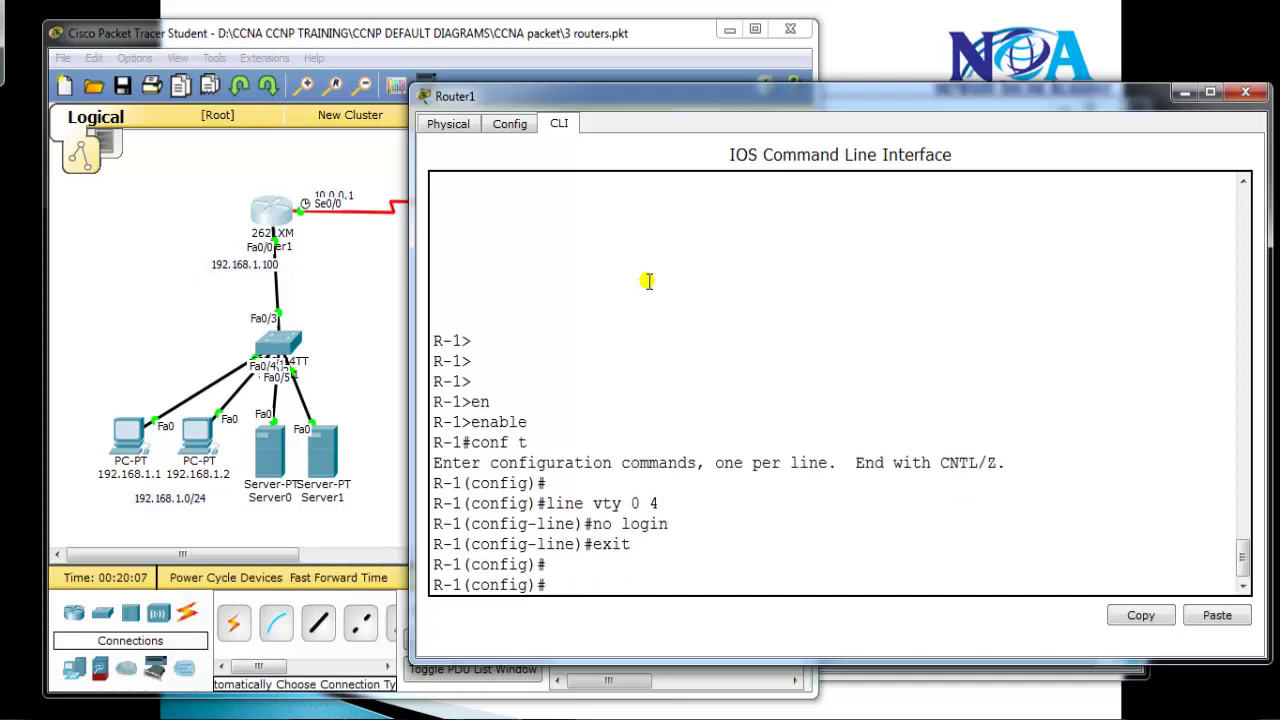
Telnet from PC 192.168.1.1 to 192.168.1.100 without a password, then close and return to Router1
click(106, 332)
click(128, 435)
key(Up)
key(Return)
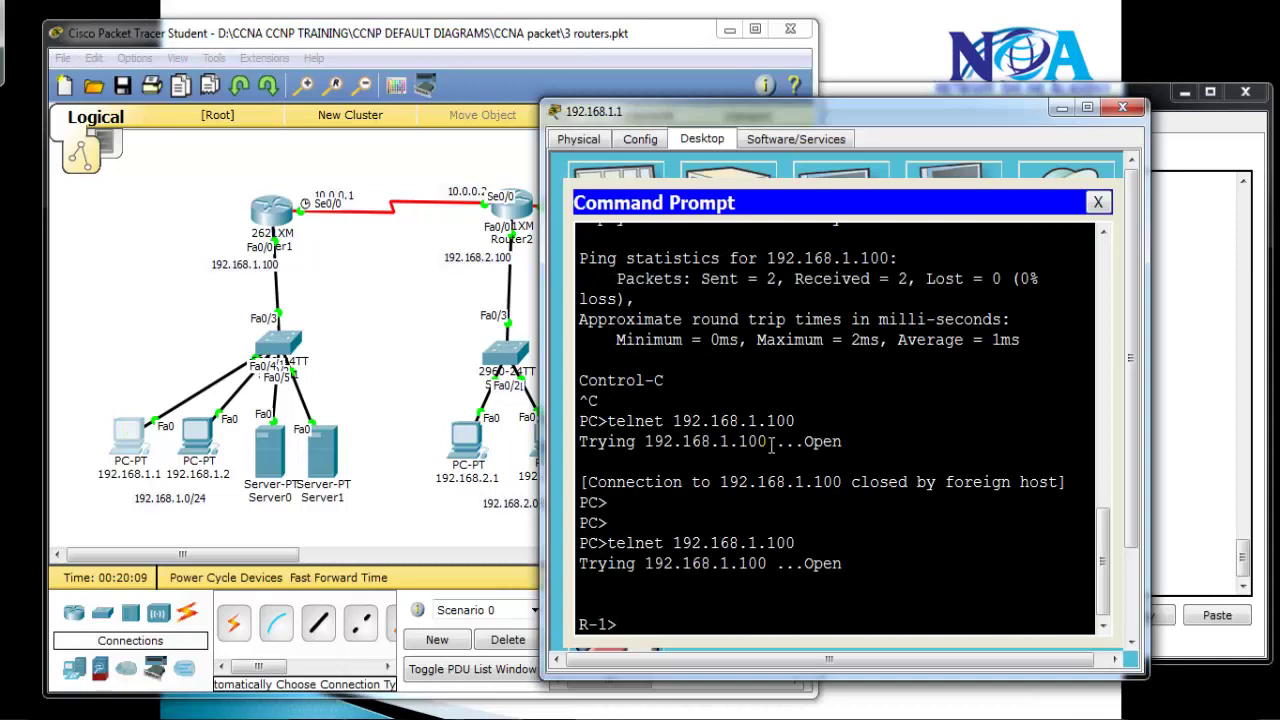
text(exit)
key(Return)
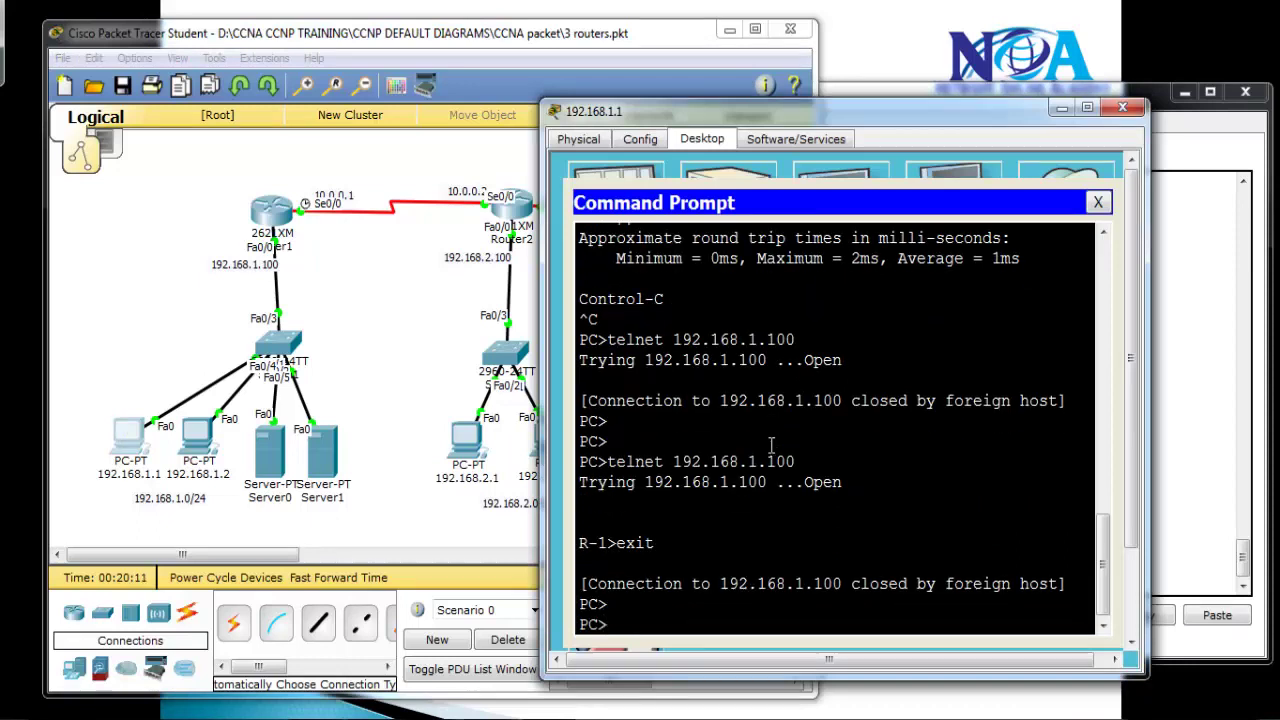
click(1222, 313)
Give VTY lines 0 4 a password and enable login
text(lin vty 0 )
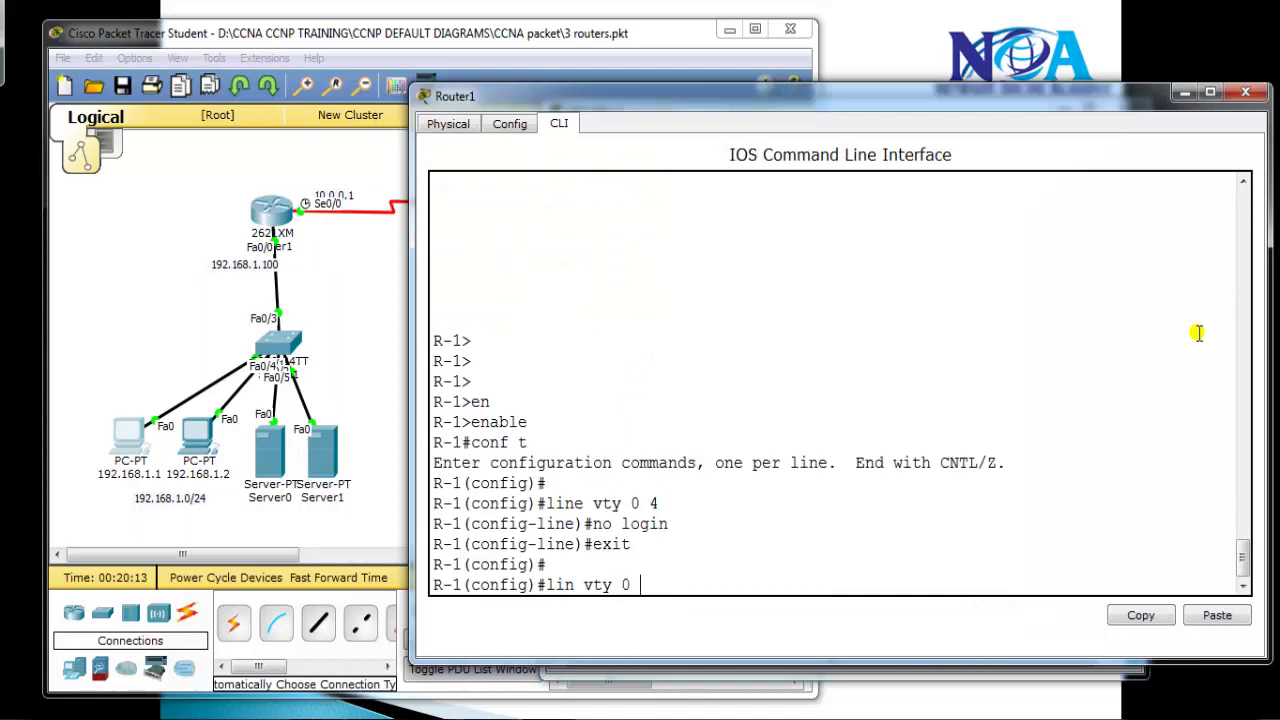
text(4)
key(Return)
text(pas)
key(Tab)
text(cisco;)
key(BackSpace)
key(Return)
text(login)
key(Return)
text(e)#e)
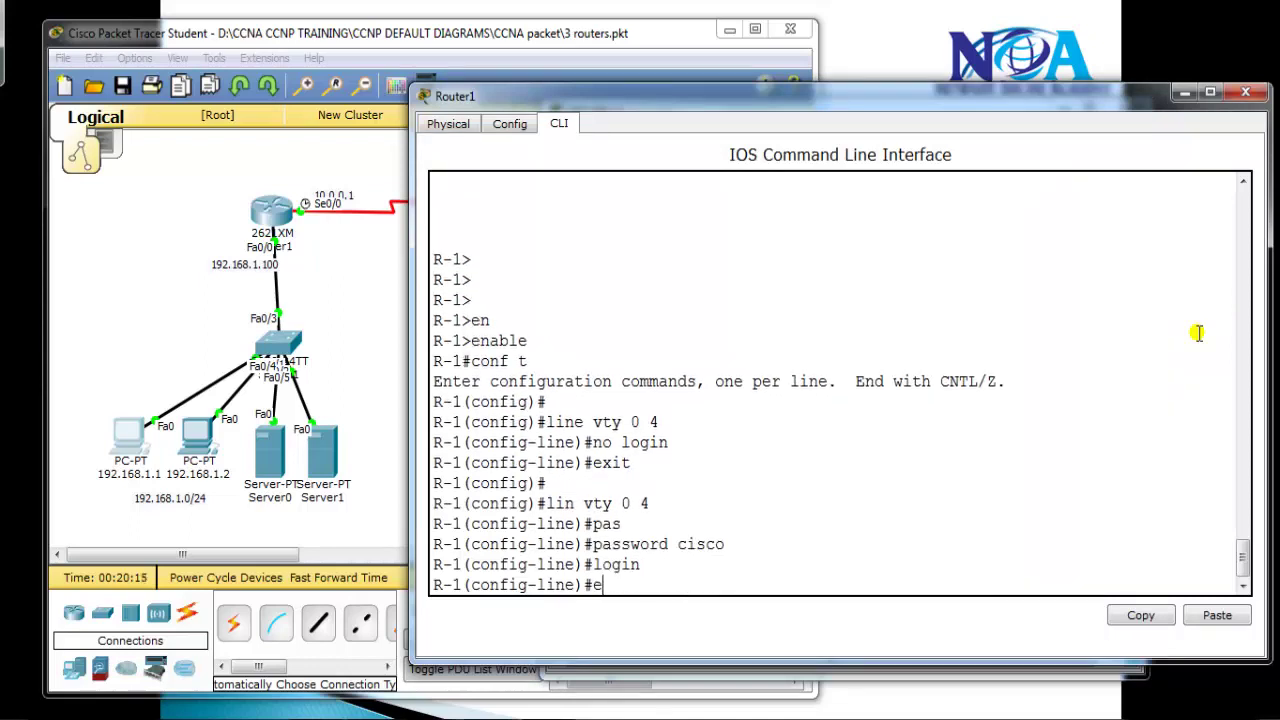
text(xit)
key(Return)
Telnet from the PC to 192.168.1.100, log in with the VTY password, then exit
key(alt+Tab)
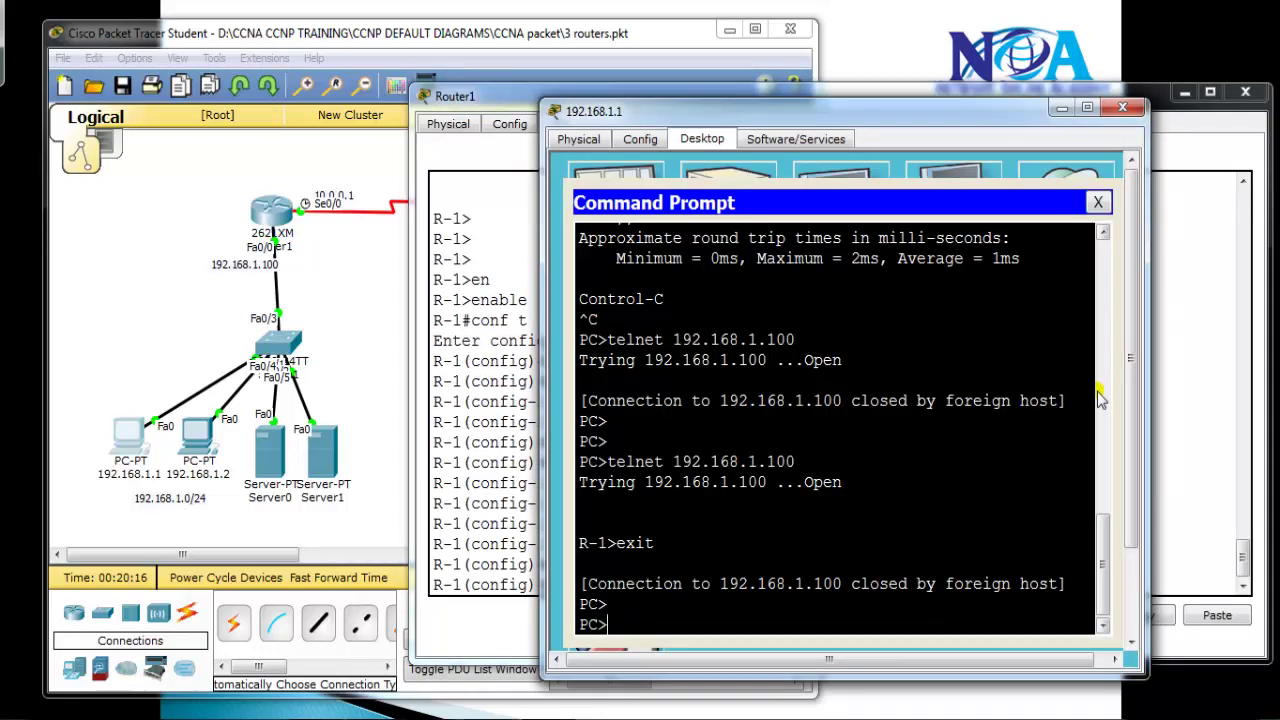
key(Up)
key(Return)
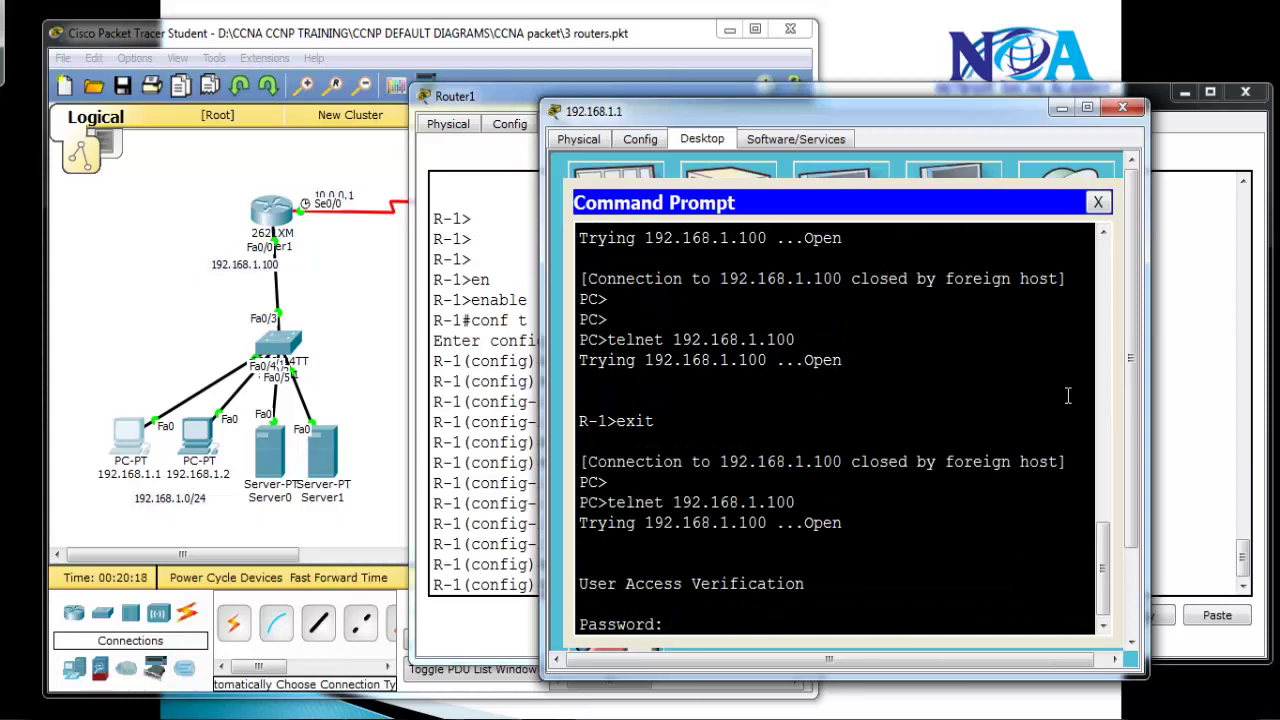
key(Return)
key(Return)
text(exit)
key(Return)
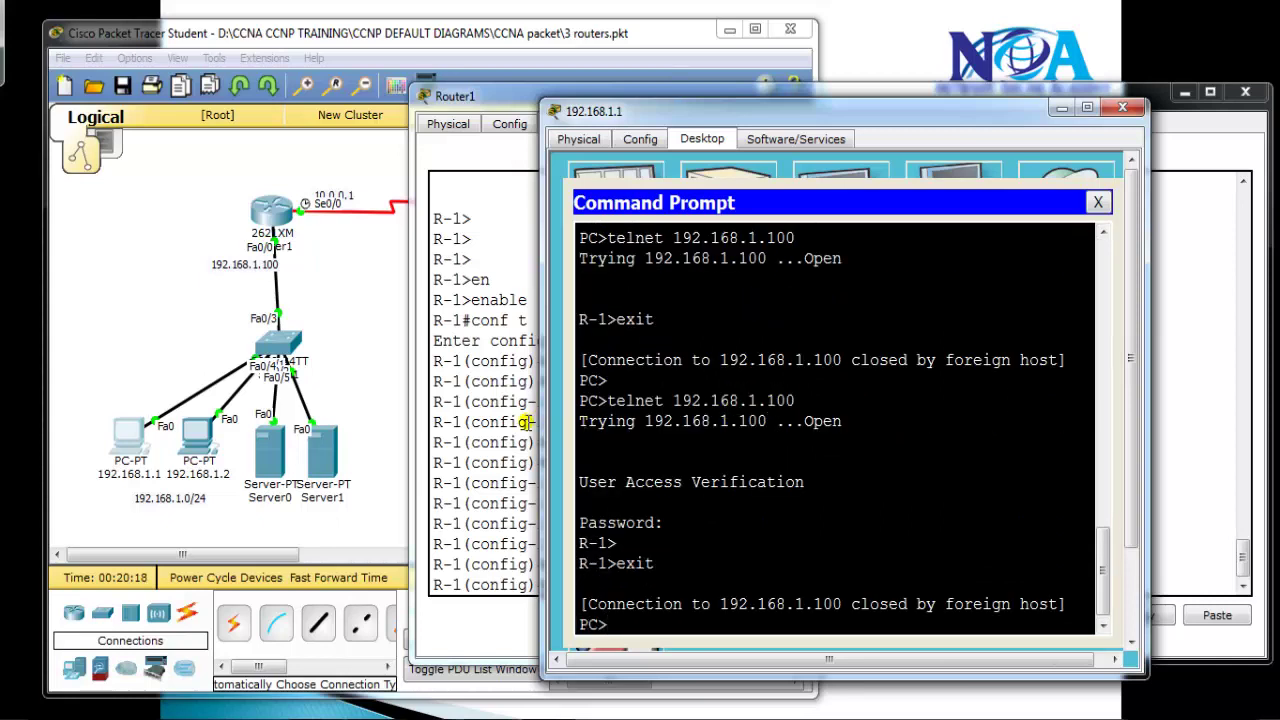
Return to Router1's CLI and begin a username command
click(524, 422)
key(Return)
key(Return)
text(user)
key(Tab)
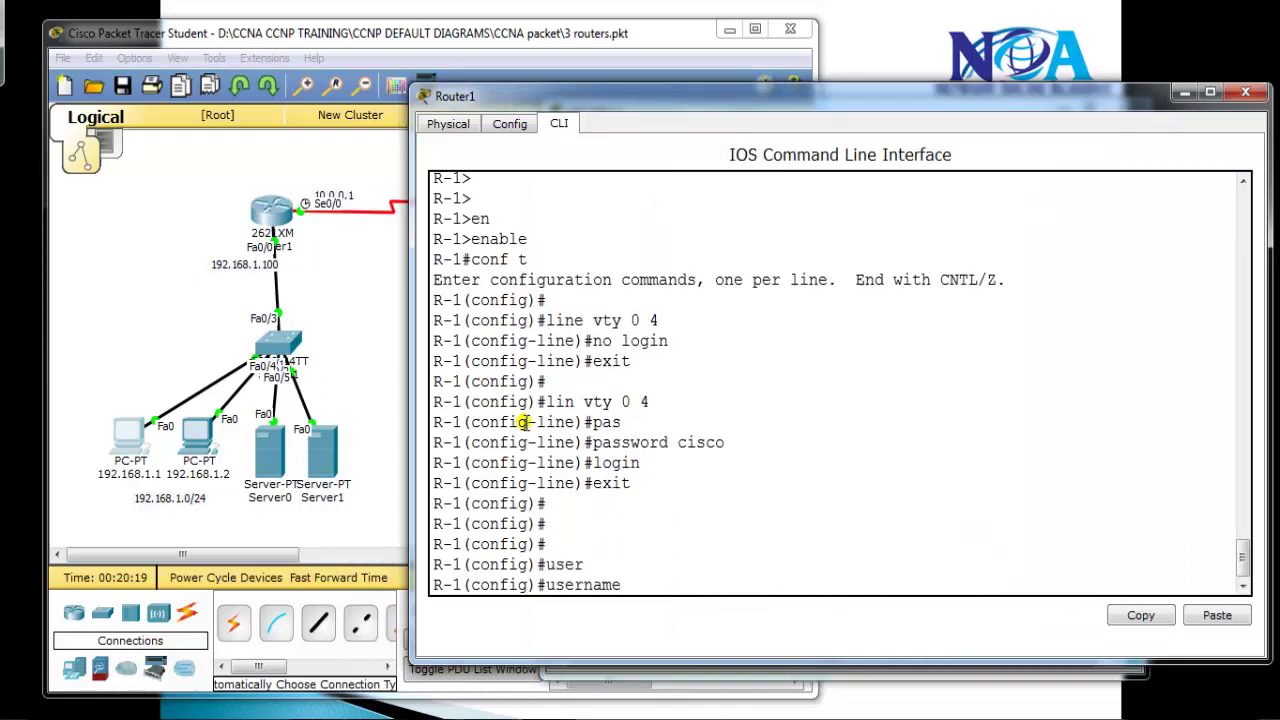
Create a local user account on R-1 with its own password
text(sikanda)
key(BackSpace)
key(BackSpace)
key(BackSpace)
key(BackSpace)
key(BackSpace)
text(sikandar pas)
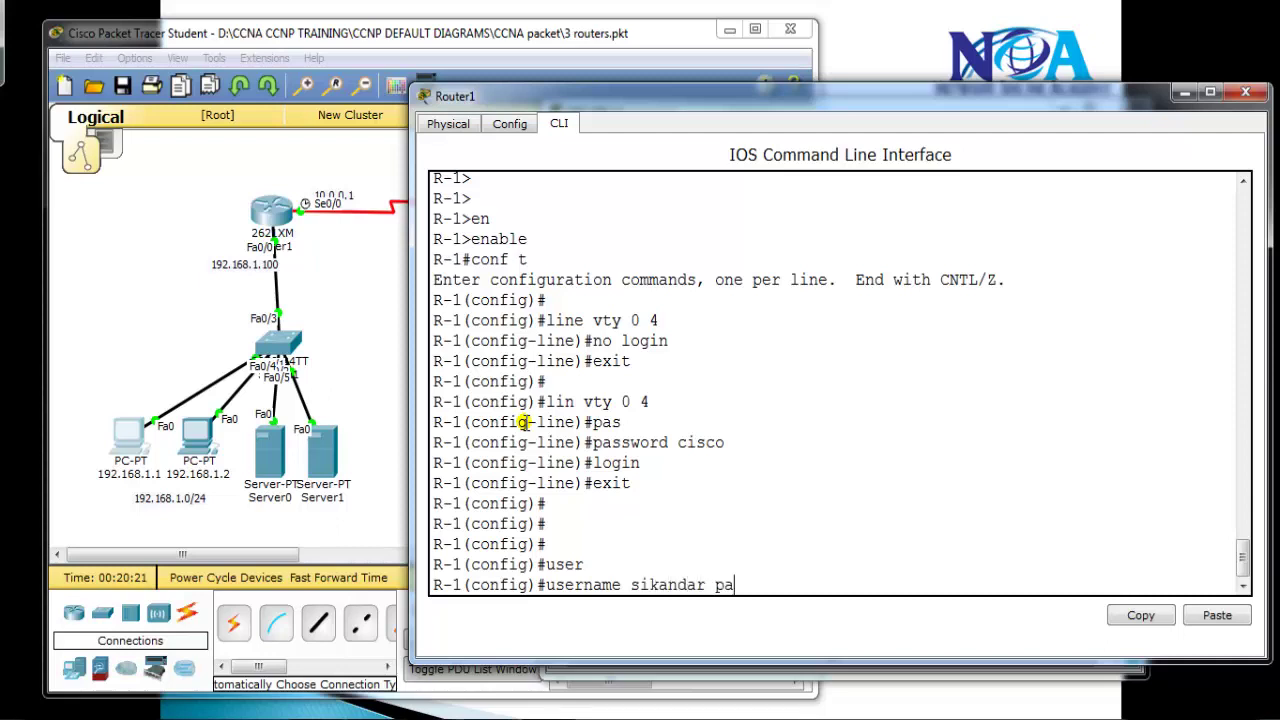
key(Tab)
text(cisco123)
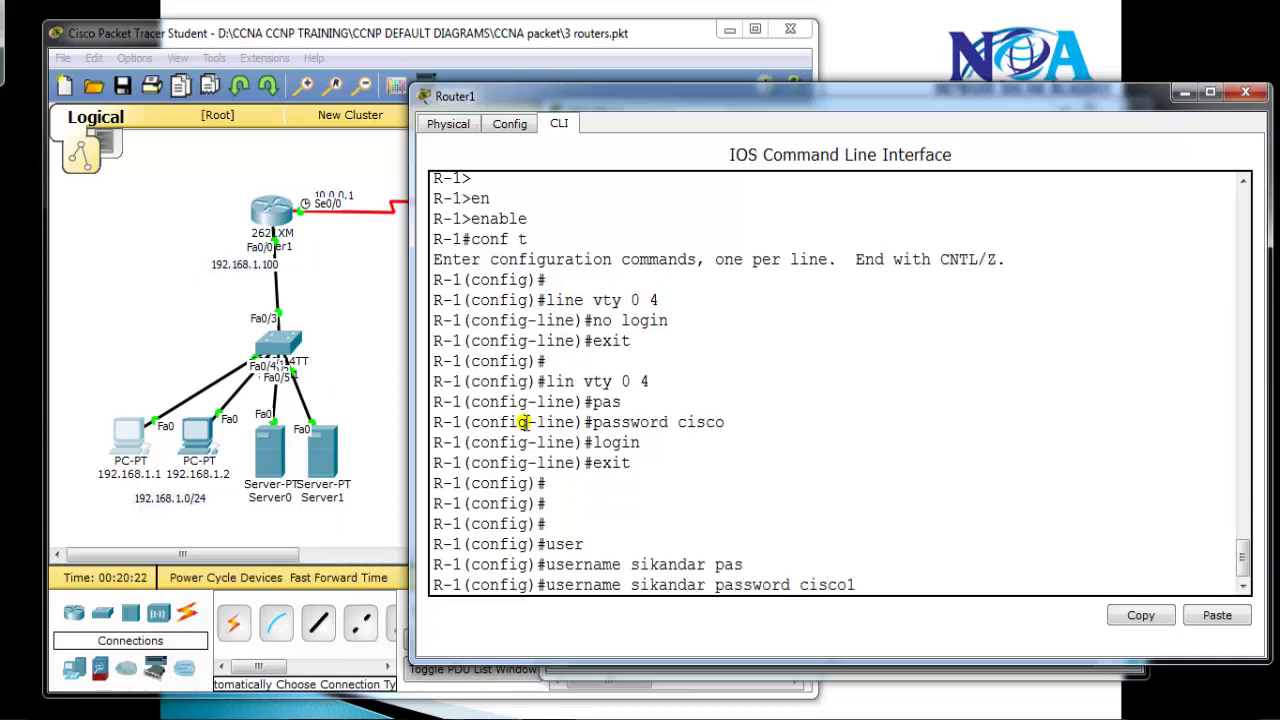
key(Return)
key(Return)
Apply login local to VTY lines 0 4, highlighting the commands for explanation
text(line vty -0)
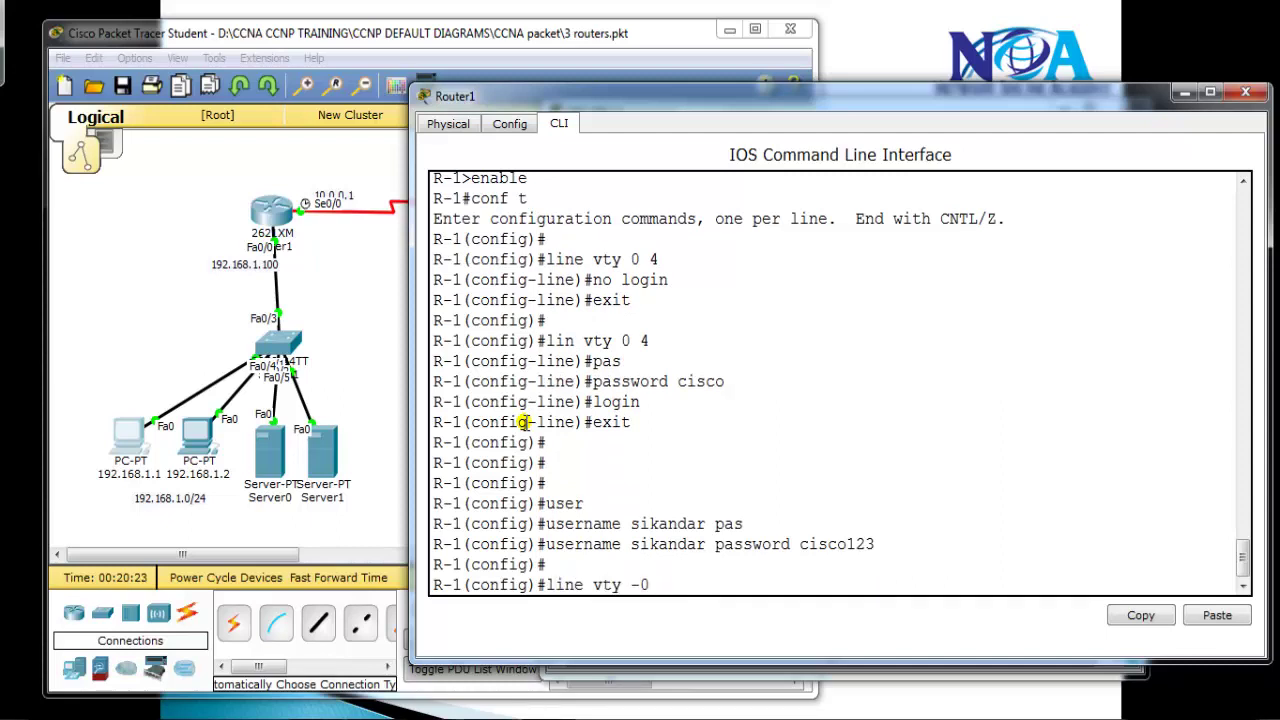
text( 0 4)
key(Return)
text(login loca)
key(Tab)
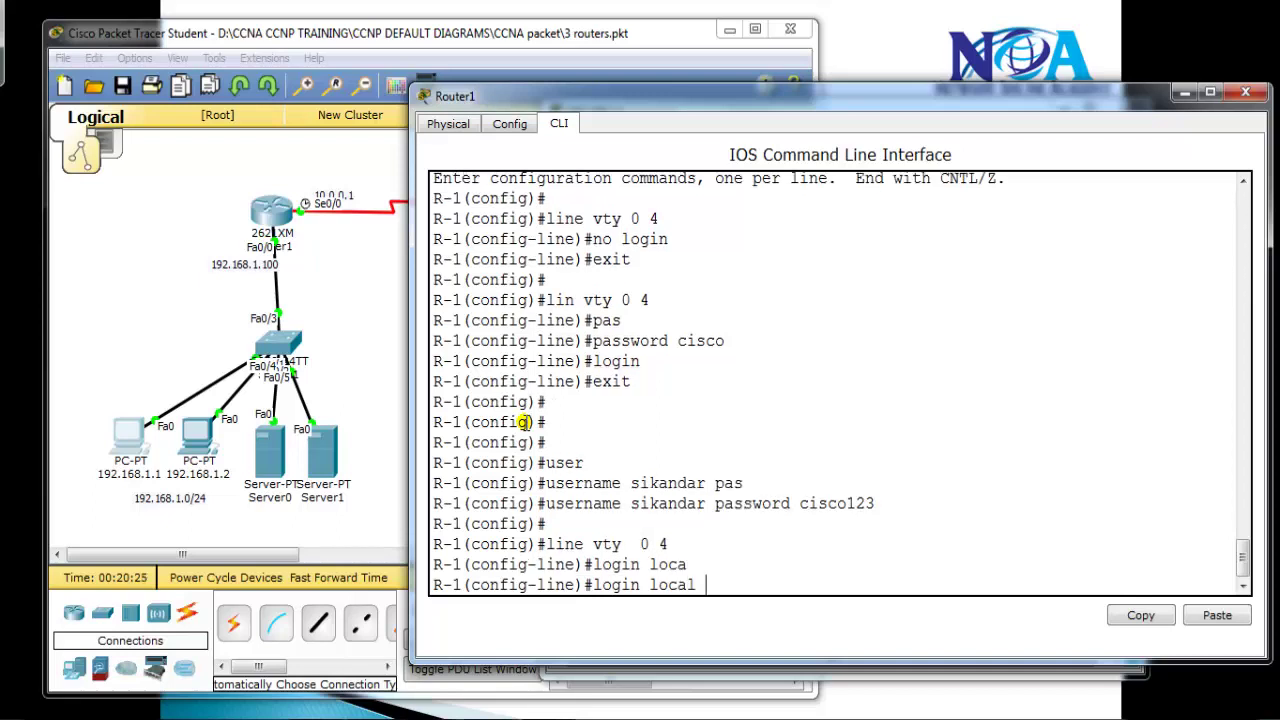
key(Return)
key(Return)
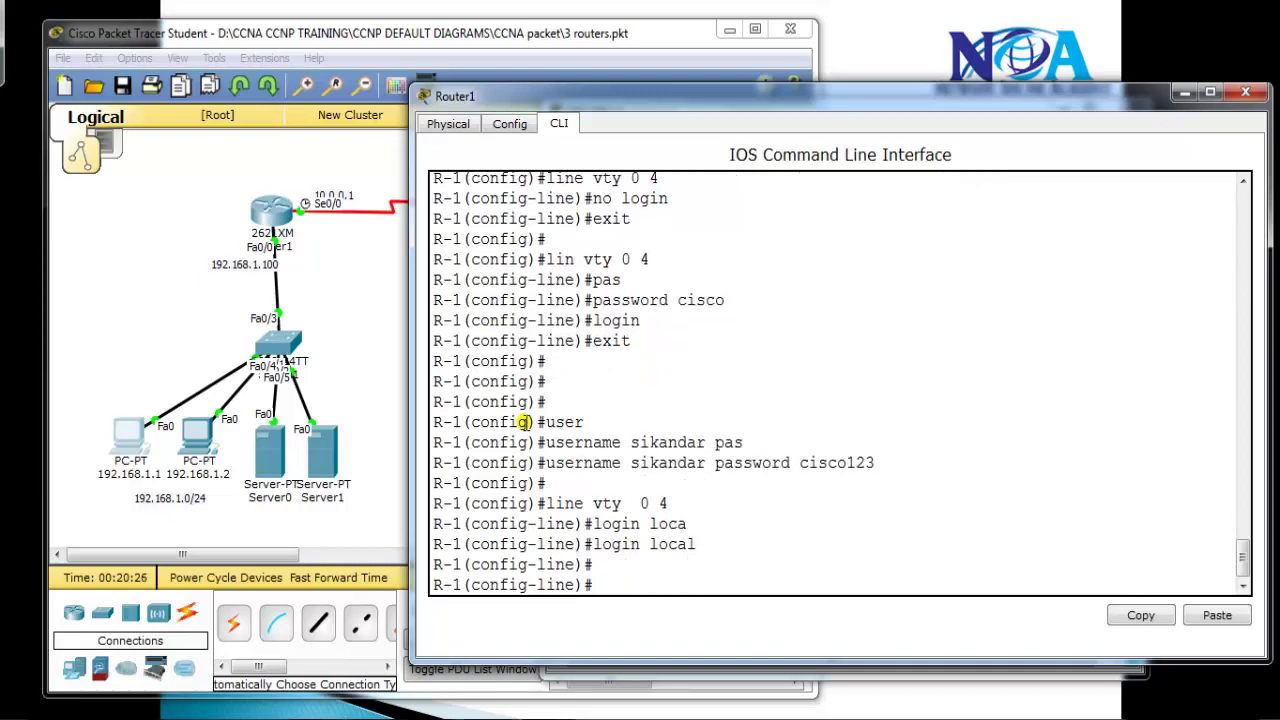
drag(580, 540, 710, 556)
drag(538, 464, 925, 464)
click(721, 521)
drag(567, 508, 710, 503)
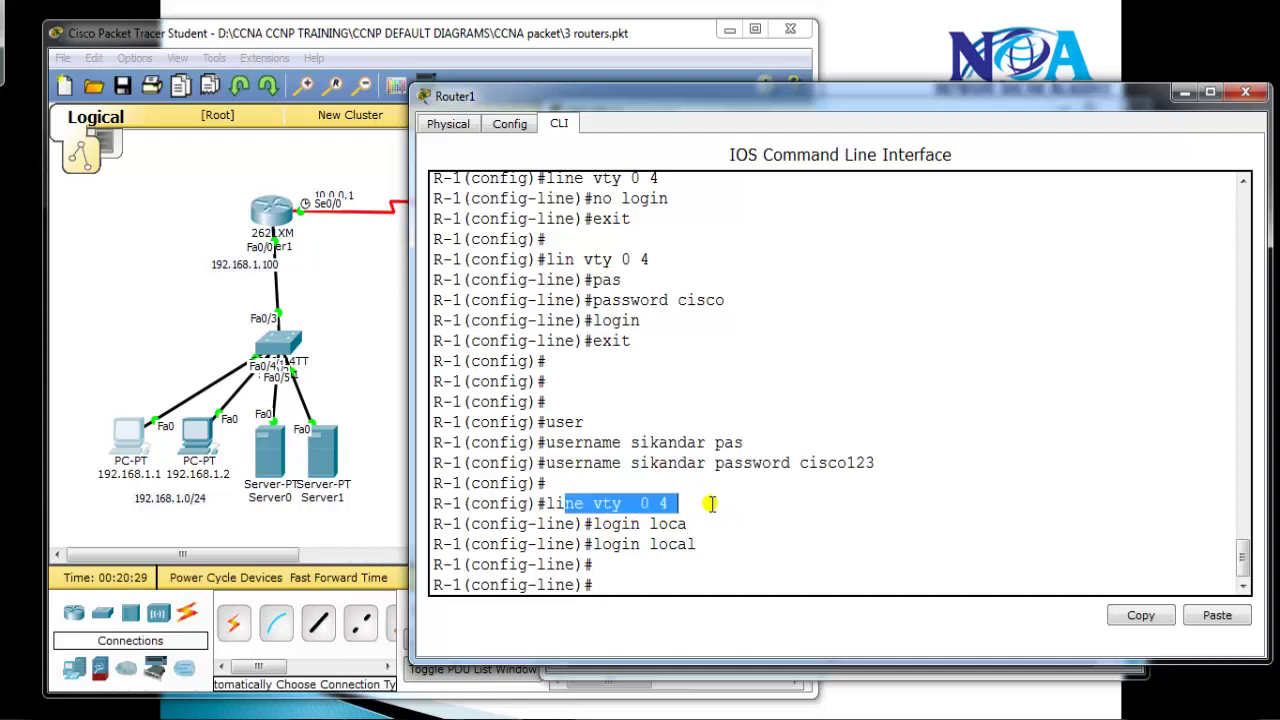
Apply login local to console line 0 and end configuration
text(line con 0)
key(Return)
text(login local)
key(Return)
text(end)
key(Return)
key(Return)
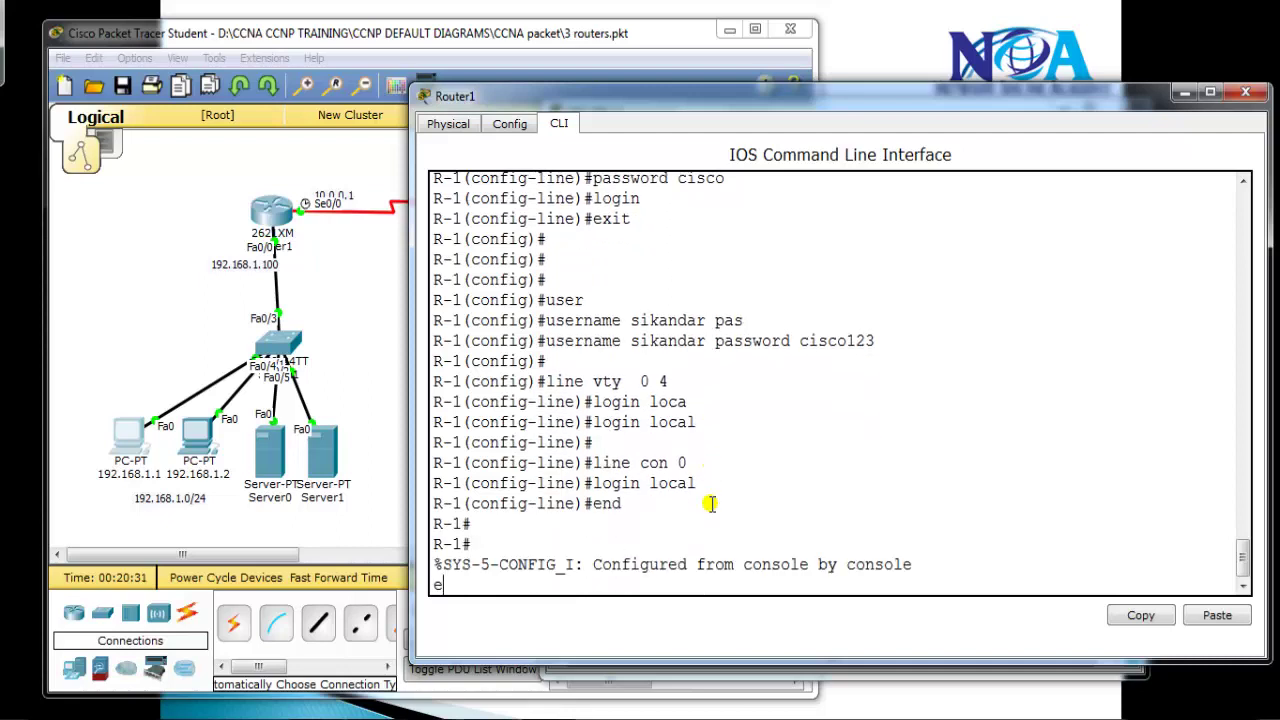
Log out, log back in at the console as the local user, and enter privileged mode
text(exit)
key(Return)
key(Return)
text(sikandar)
key(Return)
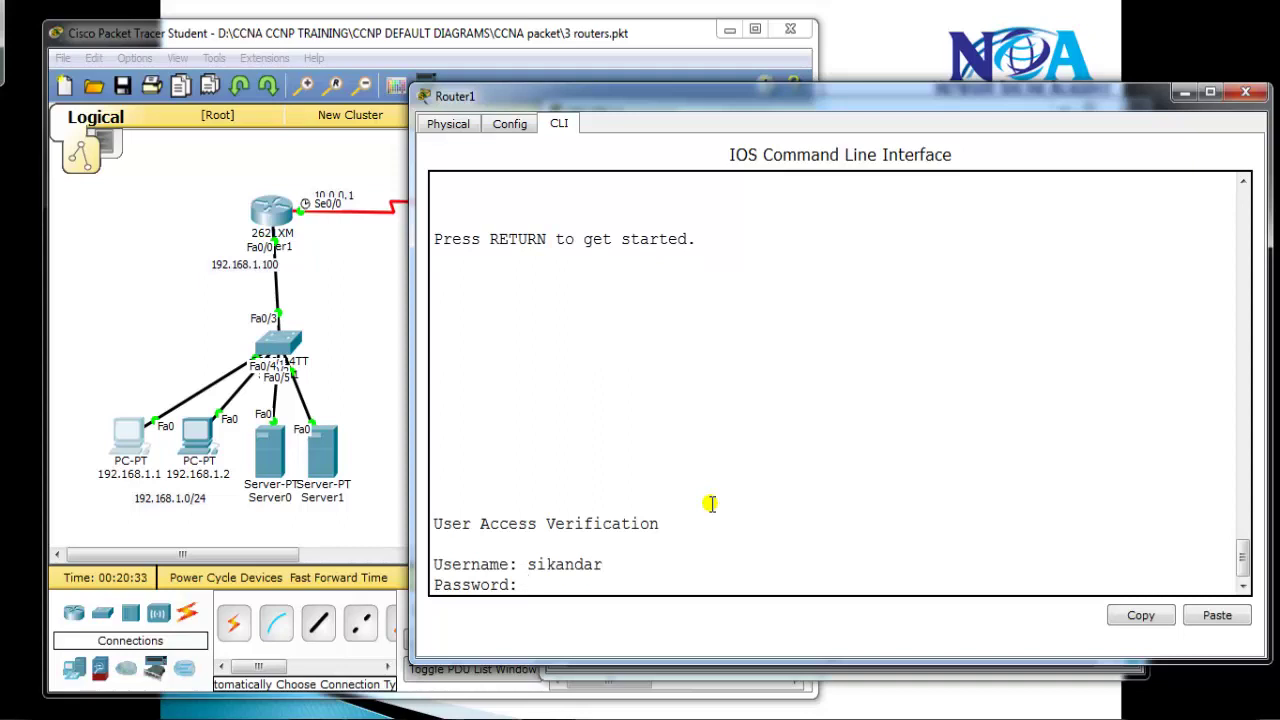
key(Return)
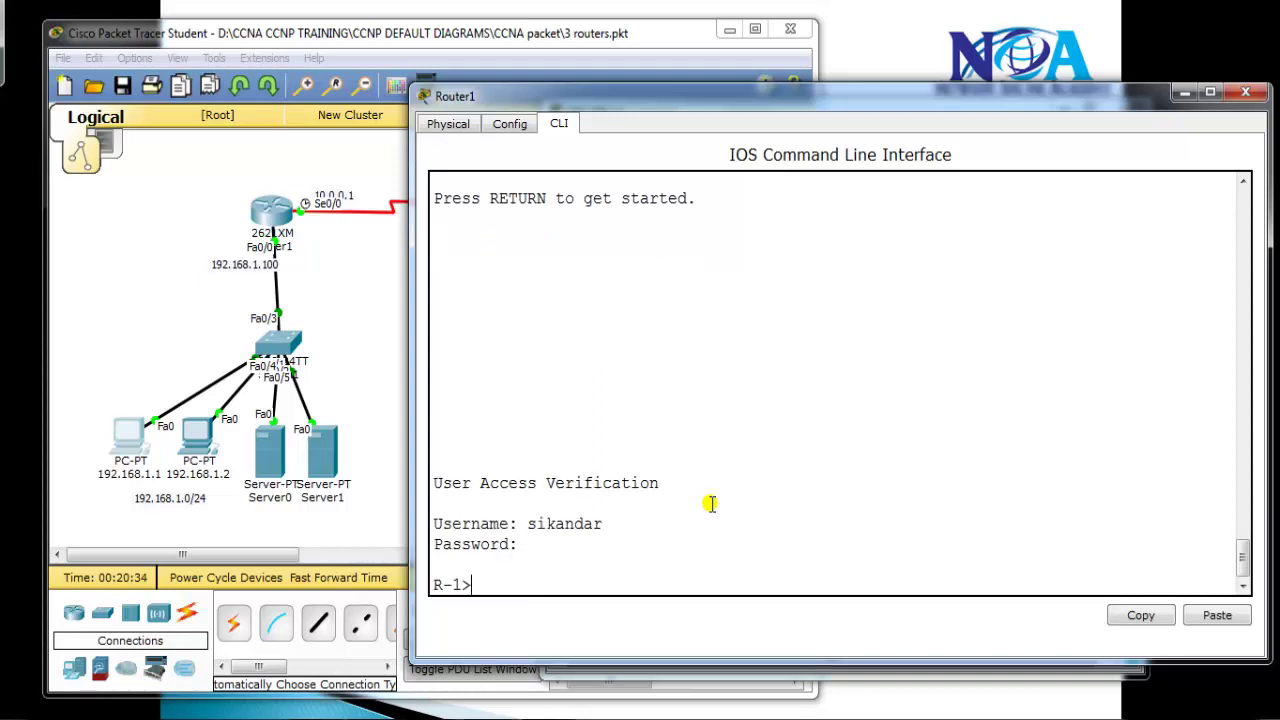
key(Return)
key(Return)
text(en)
key(Tab)
key(Return)
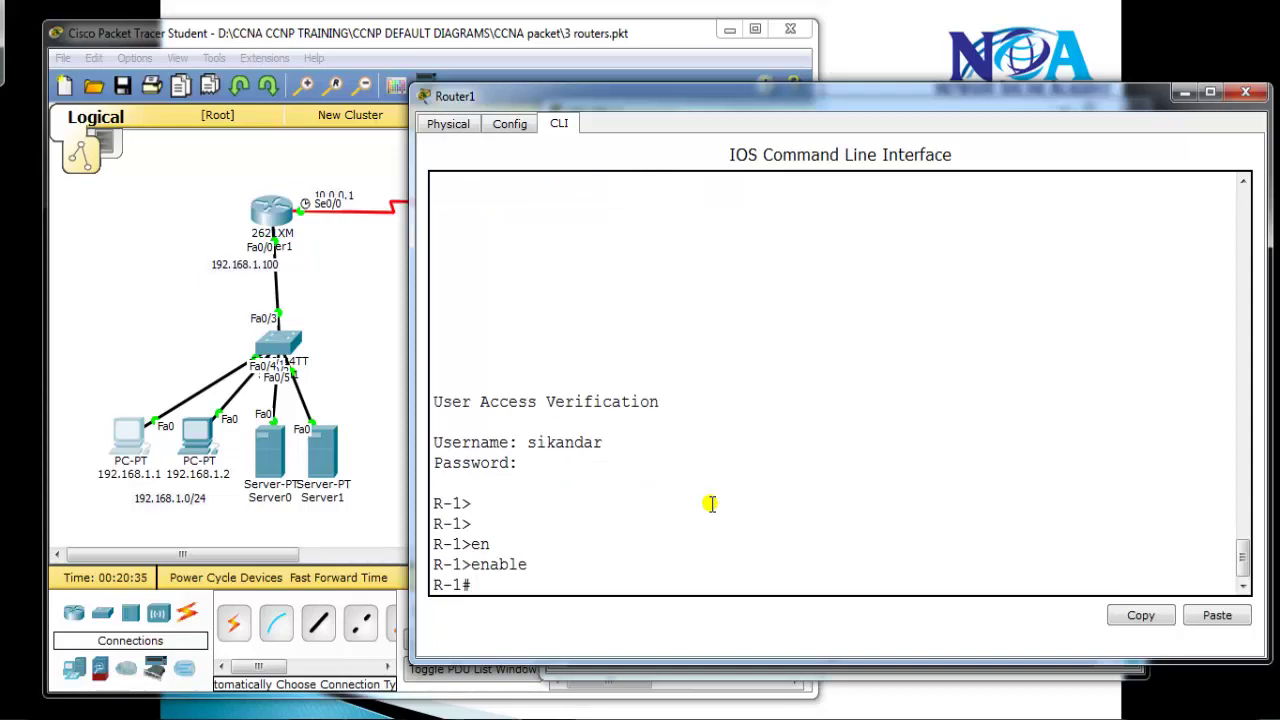